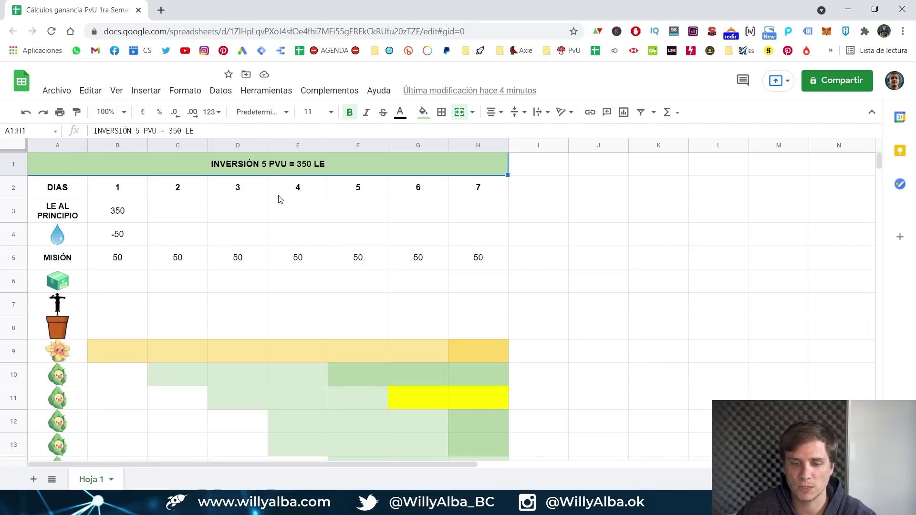
Review day 1's starting LE, water cost, mission reward, and the crate, scarecrow and pot rows.
click(120, 209)
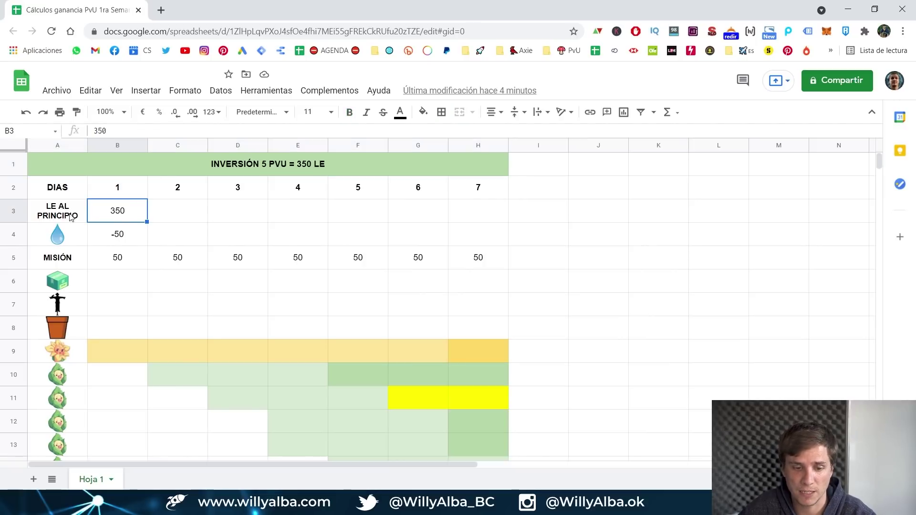
click(113, 235)
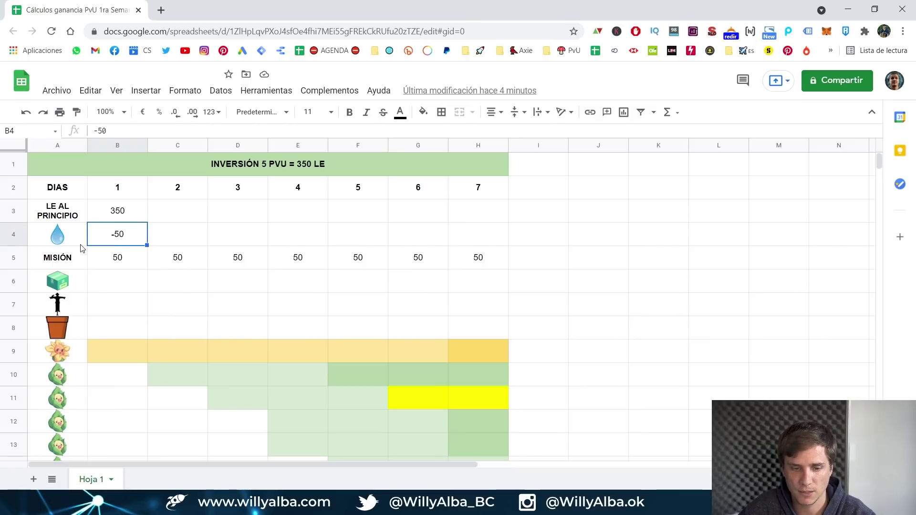
scroll(81, 248, down, 1)
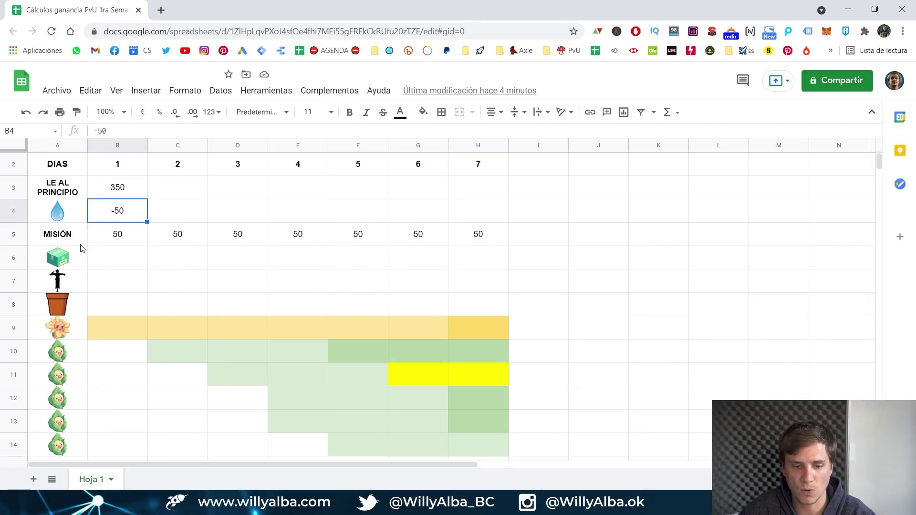
click(125, 242)
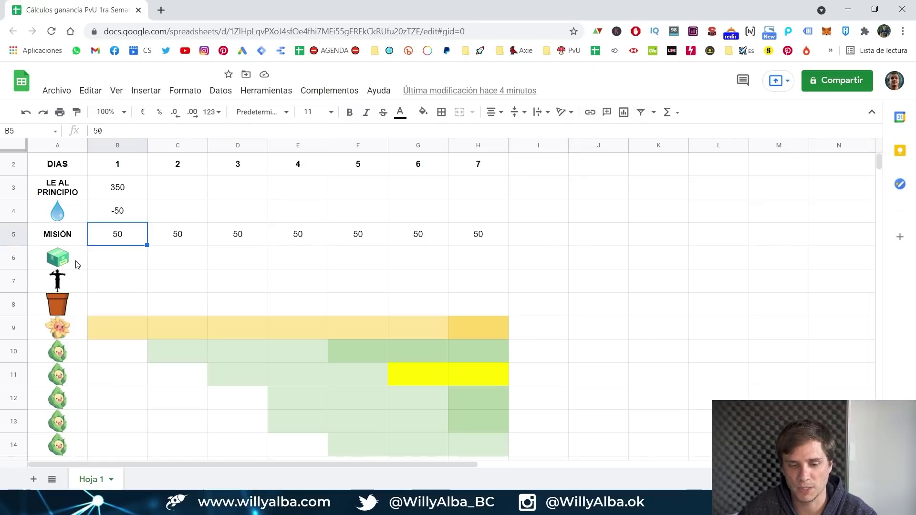
click(122, 265)
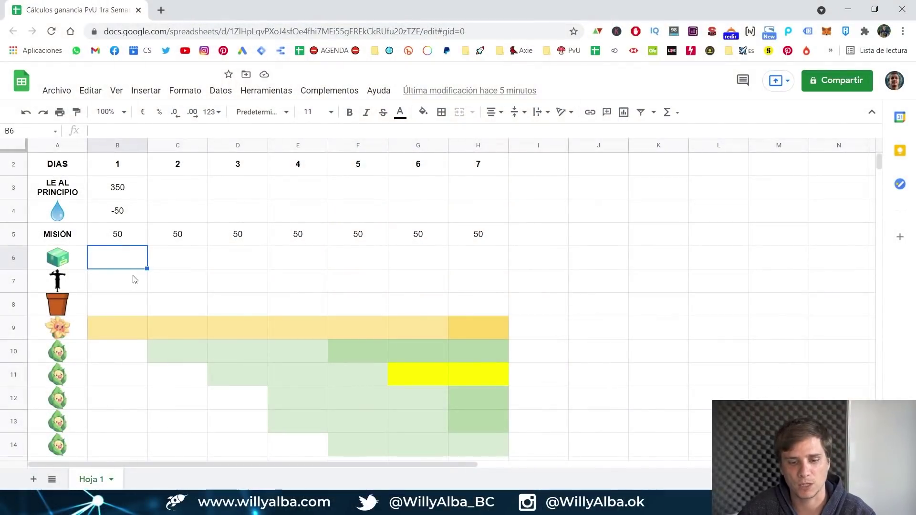
click(123, 284)
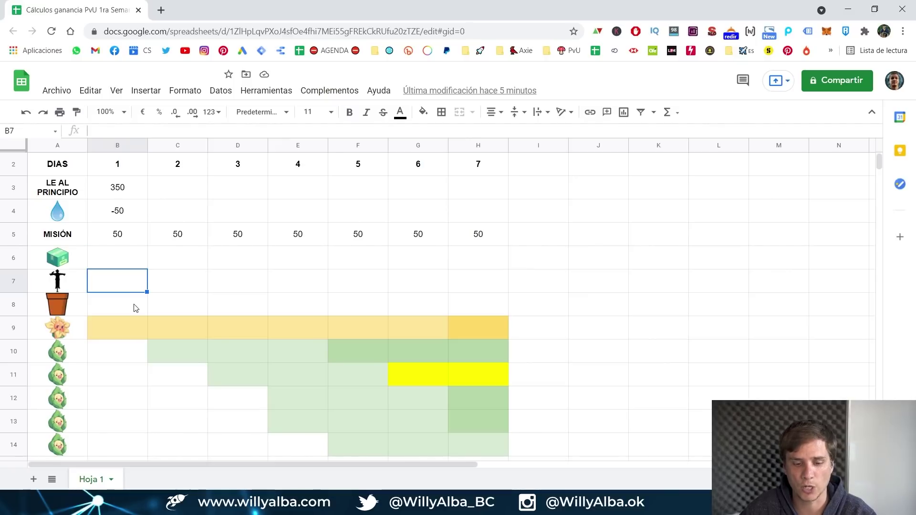
scroll(134, 307, down, 2)
scroll(134, 307, up, 2)
scroll(128, 236, down, 1)
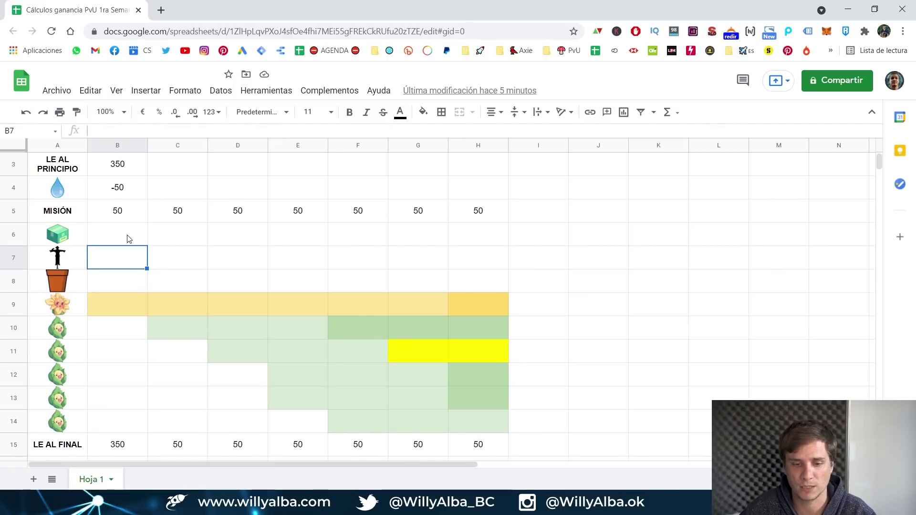
scroll(120, 251, up, 1)
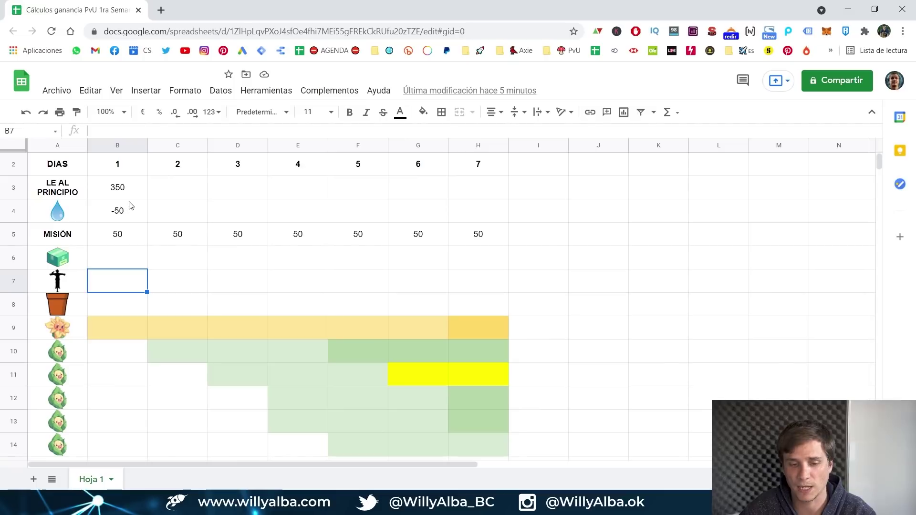
scroll(130, 200, down, 1)
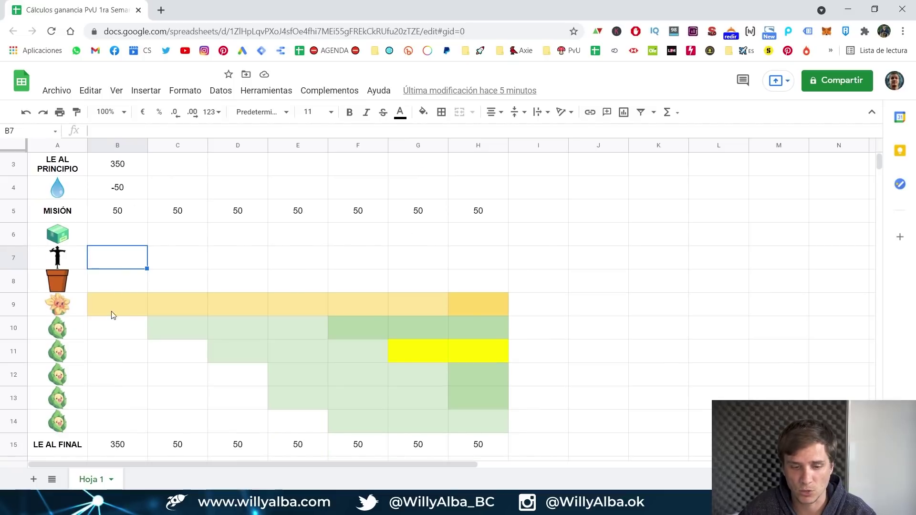
Enter day 1's costs: -50 in the pot row (B8) and -200 in the flower row (B9).
click(115, 280)
text(-50)
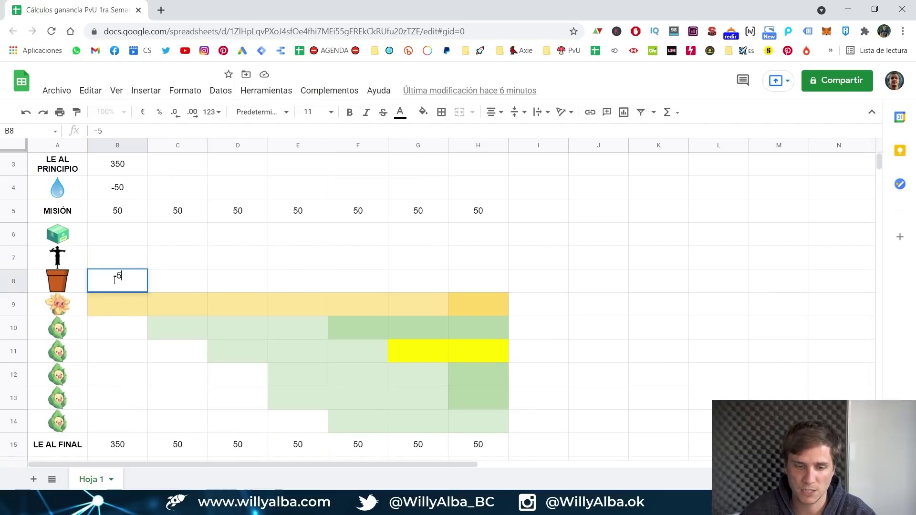
key(Return)
text(-)
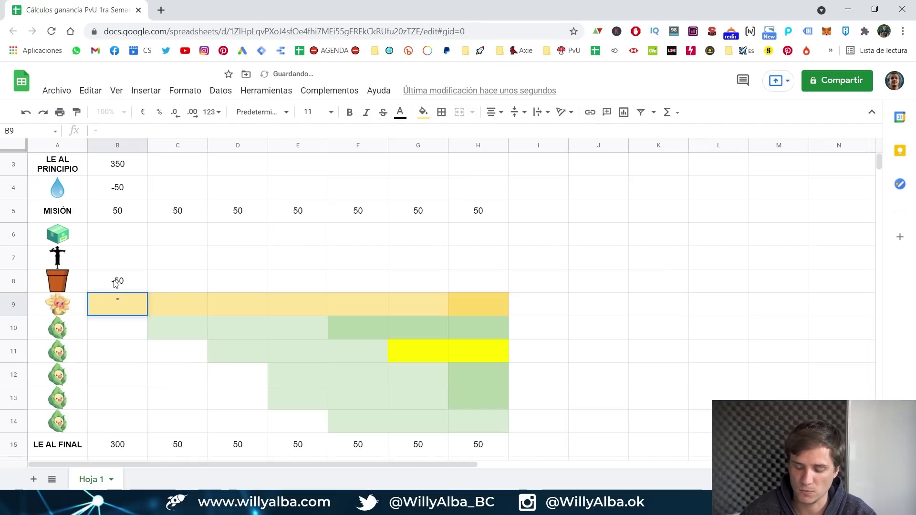
text(200)
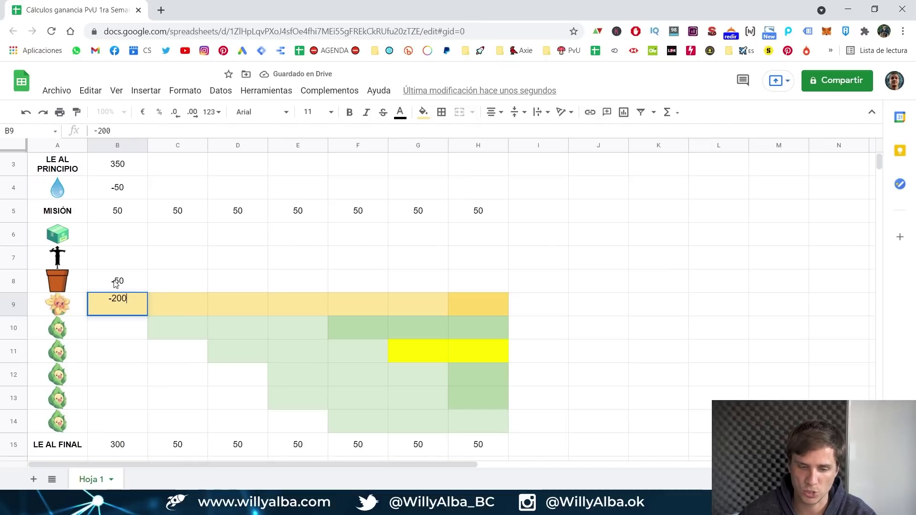
key(Return)
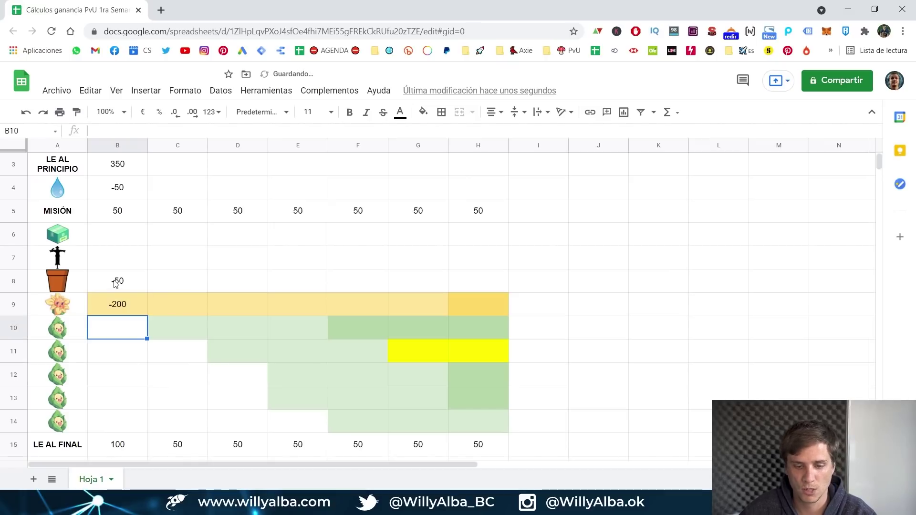
Carry day 1's final LE over to day 2 by entering 100 as its starting LE in C3.
click(118, 444)
scroll(174, 362, up, 2)
click(177, 214)
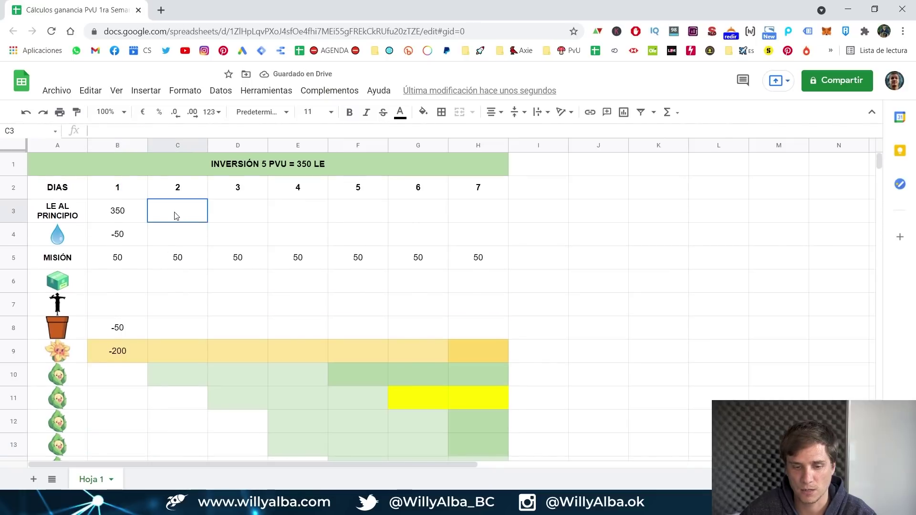
text(100)
key(Return)
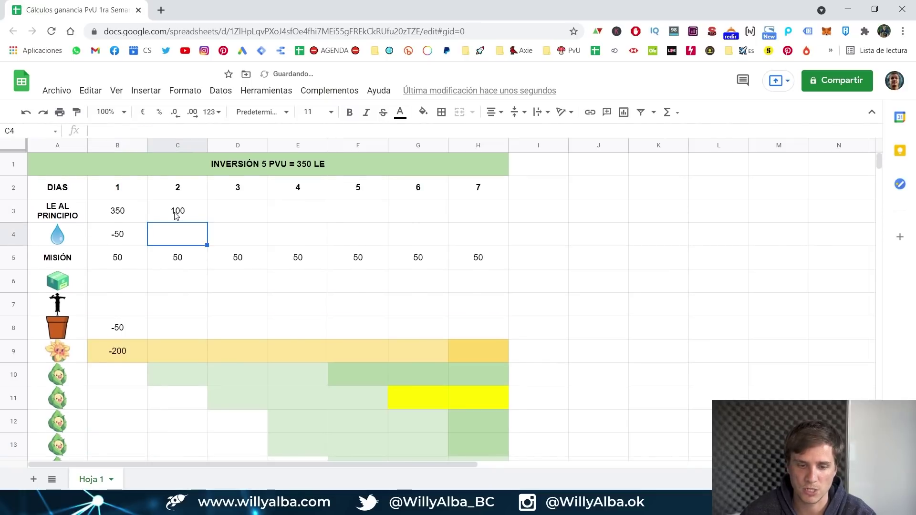
Enter day 2's costs: -50 in the pot row (C8) and -100 in the first sapling row (C10).
click(181, 258)
click(171, 238)
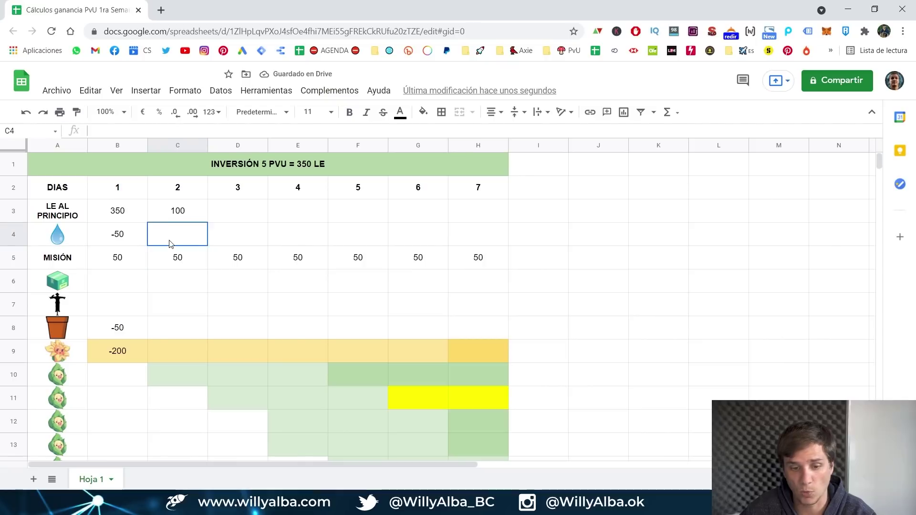
click(184, 262)
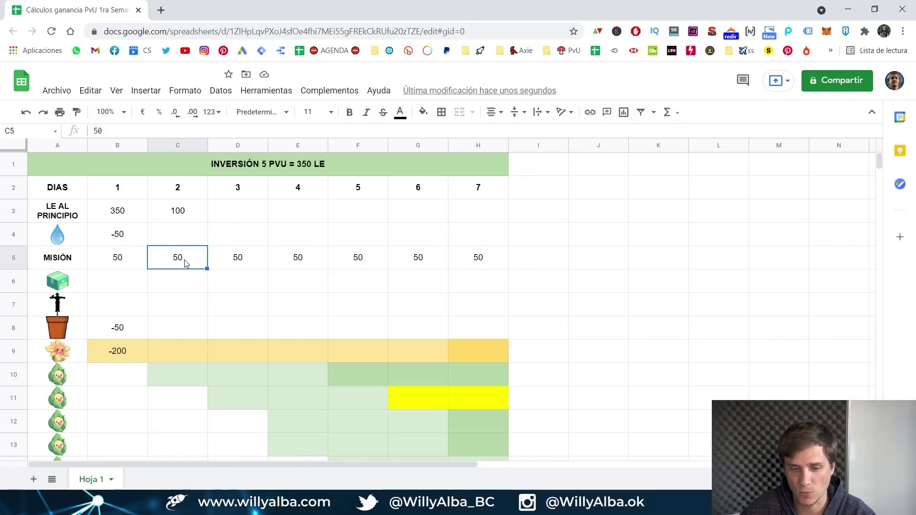
scroll(186, 264, down, 1)
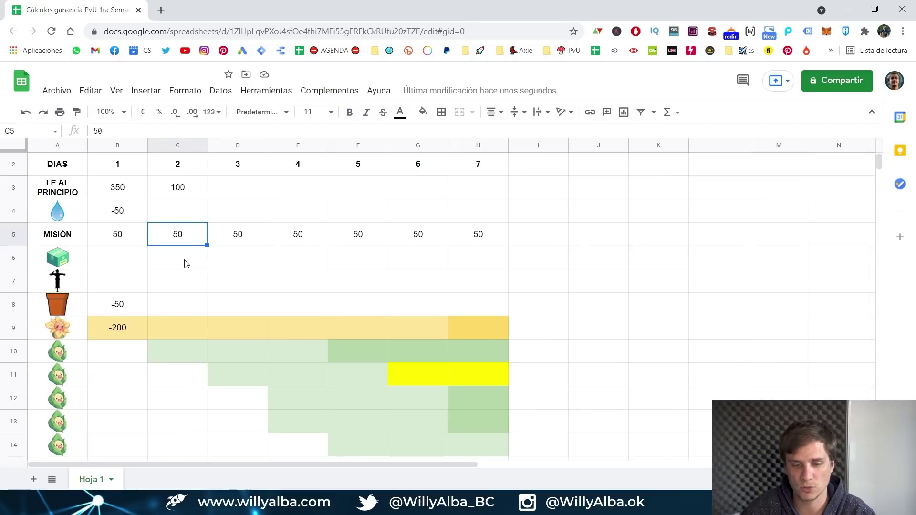
scroll(186, 263, down, 2)
scroll(185, 257, up, 1)
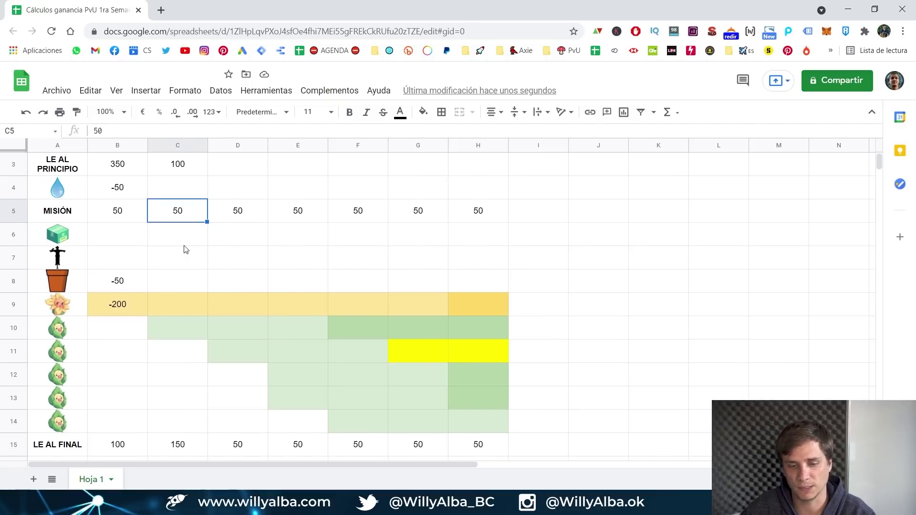
click(168, 279)
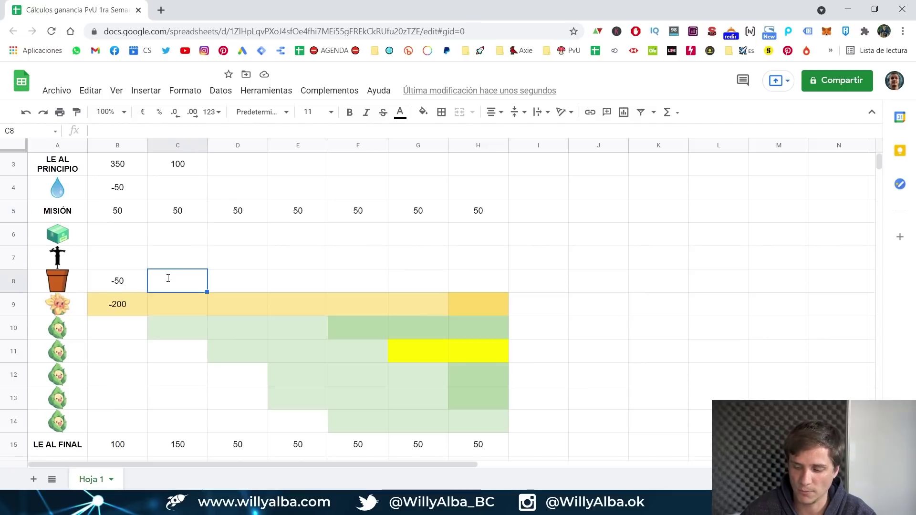
text(-50)
key(Return)
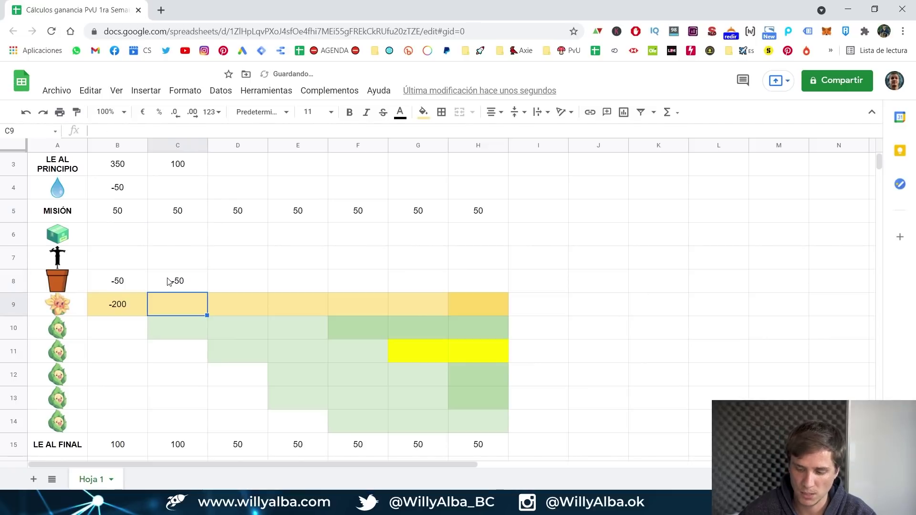
key(Down)
text(-100)
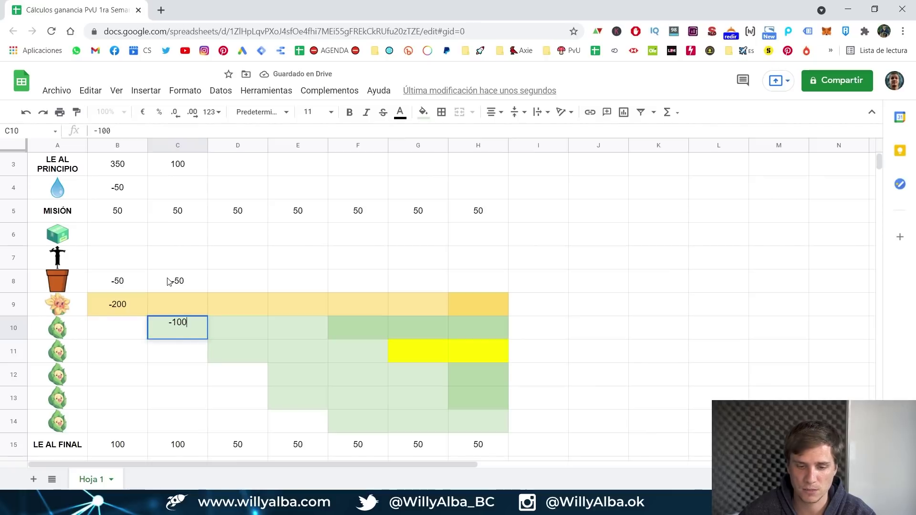
key(Return)
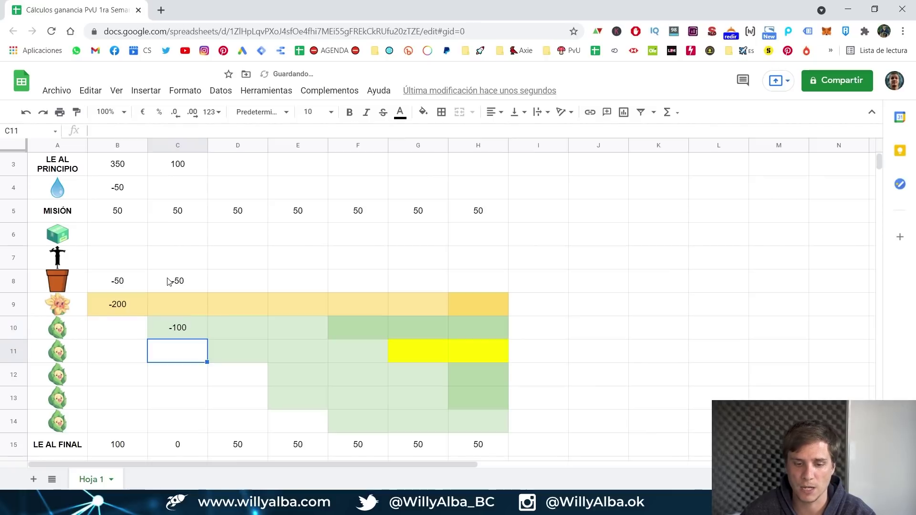
Check day 2's final LE and compare the flower row across days 1 and 2 with day 2's sapling cost.
click(197, 444)
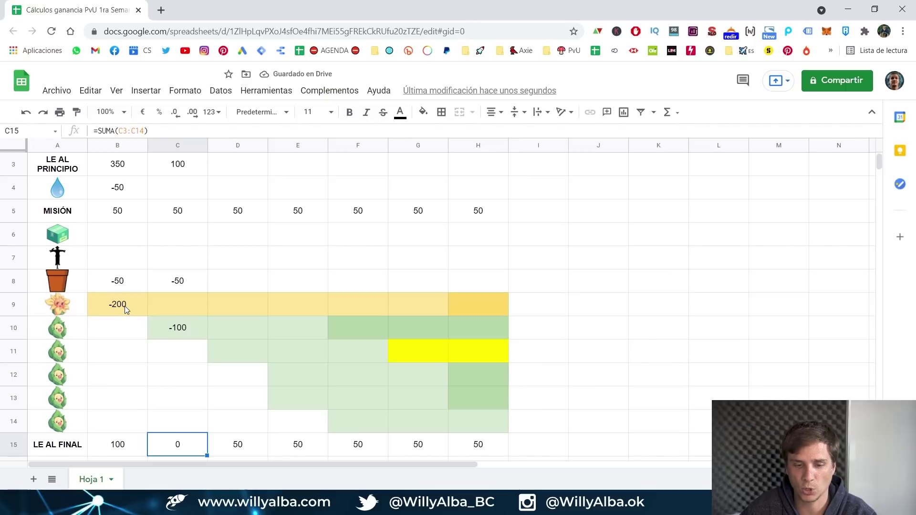
drag(122, 306, 184, 308)
click(184, 313)
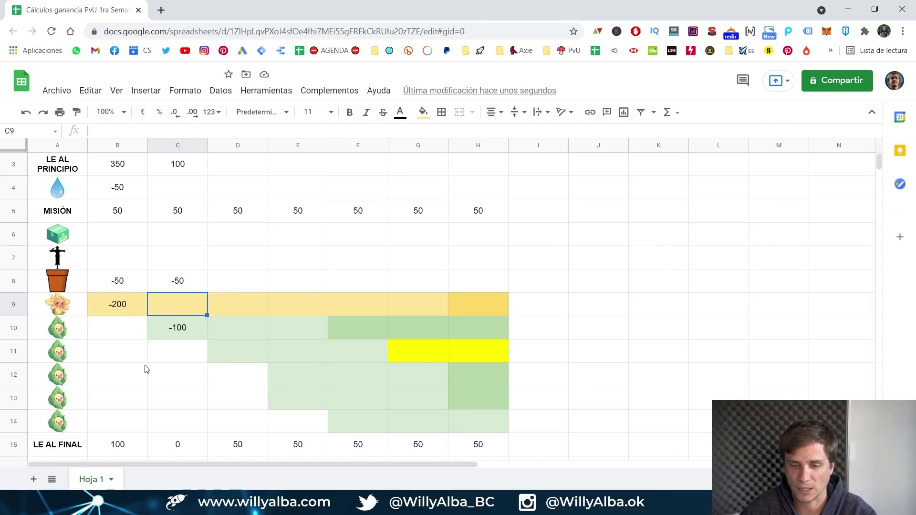
click(122, 307)
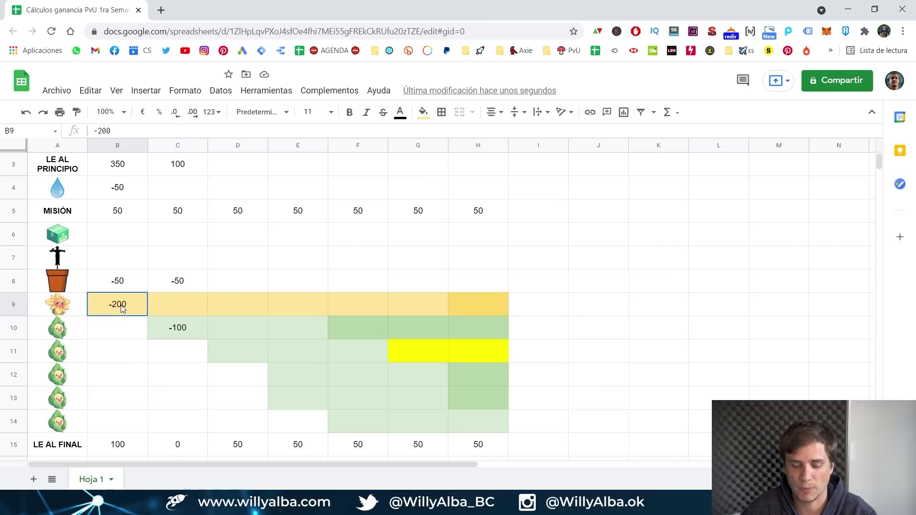
drag(138, 305, 174, 305)
click(175, 305)
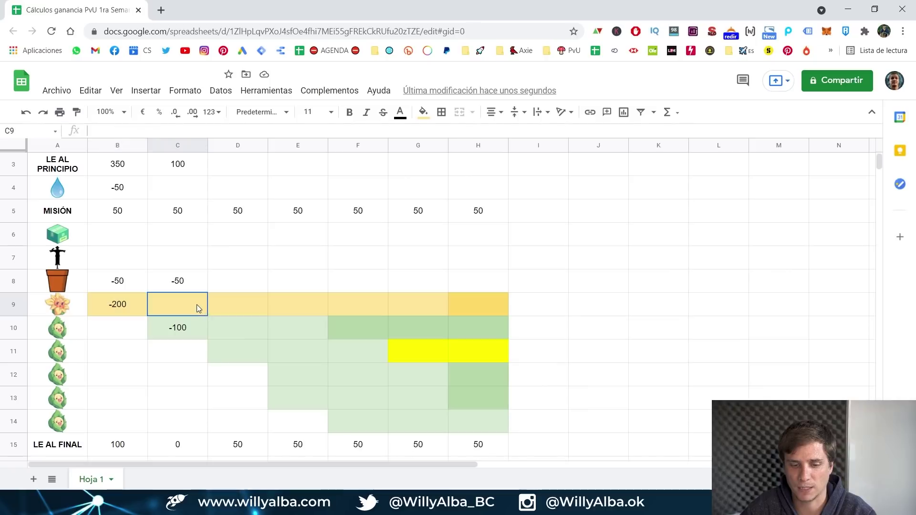
click(196, 331)
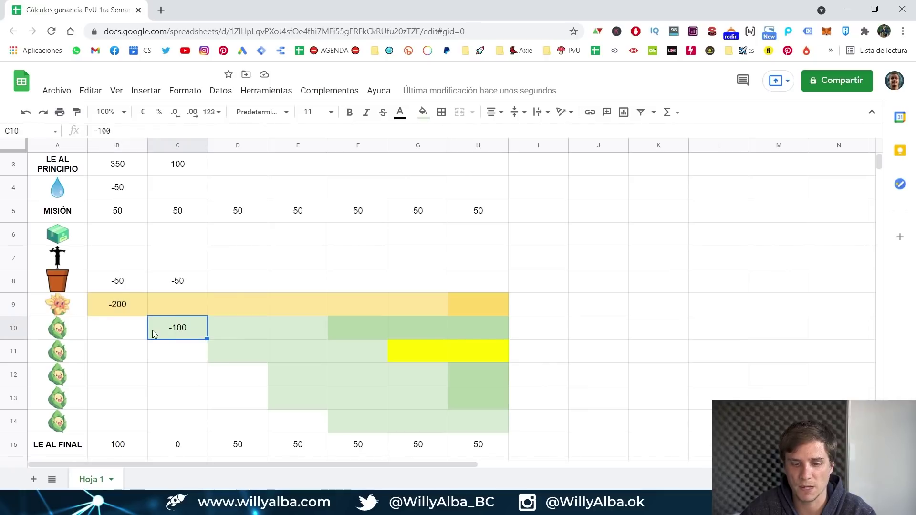
Carry day 2's final LE over to day 3 by entering 0 as its starting LE in D3.
scroll(162, 382, up, 1)
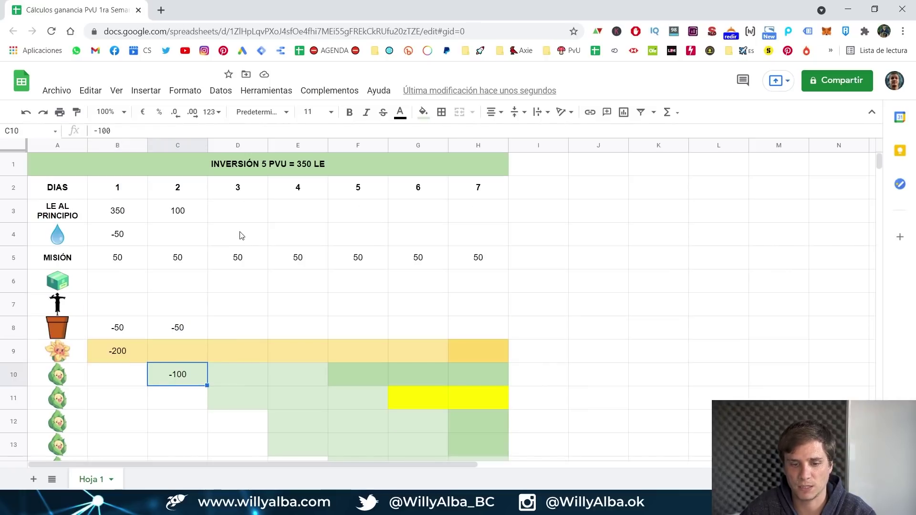
scroll(236, 246, down, 2)
scroll(235, 251, up, 2)
click(237, 210)
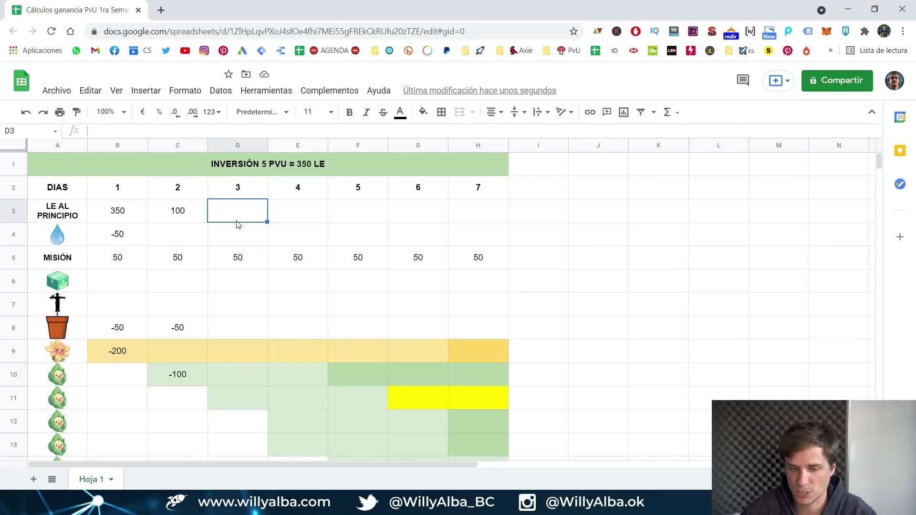
text(0)
key(Return)
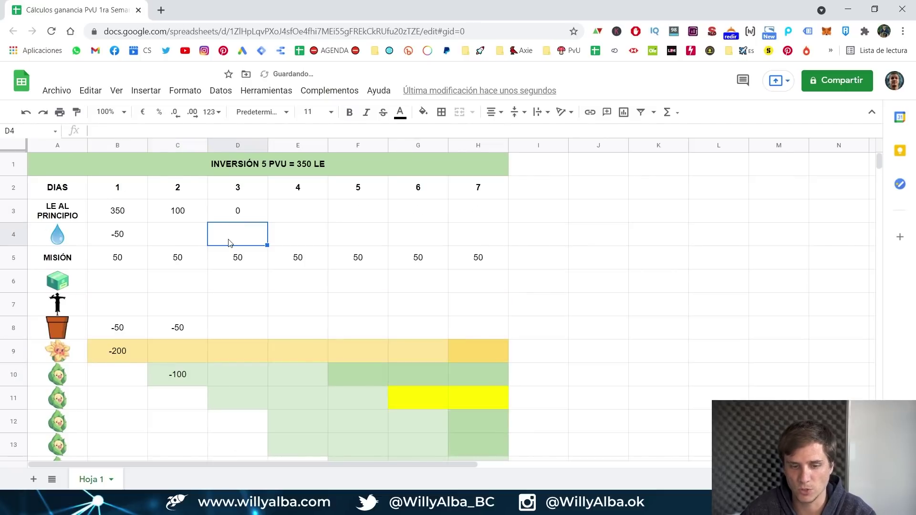
Examine day 3's mission reward, its crate row and the plant rows below.
scroll(162, 272, down, 1)
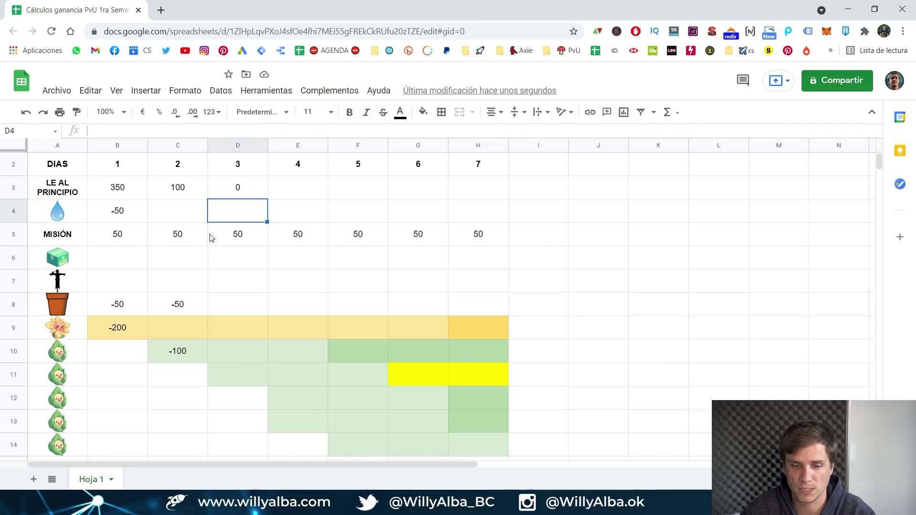
click(232, 234)
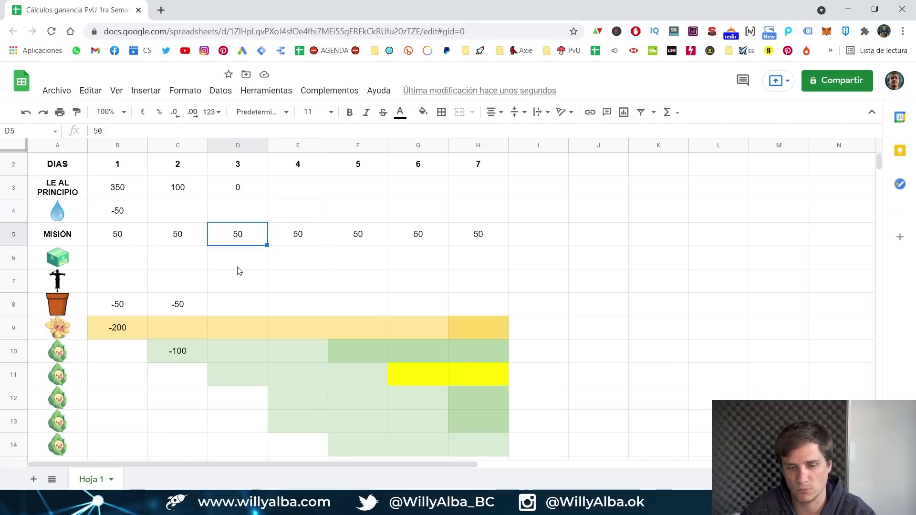
scroll(222, 246, down, 1)
click(224, 246)
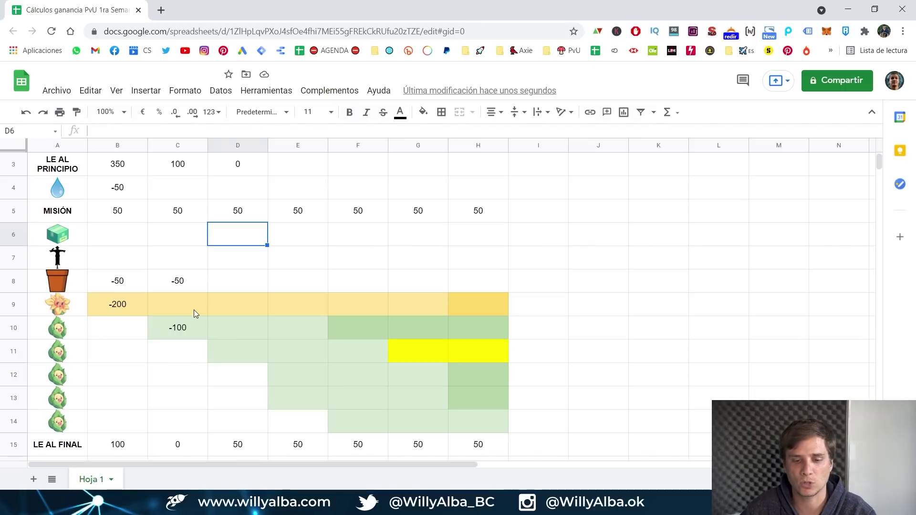
scroll(198, 303, down, 1)
scroll(197, 303, up, 1)
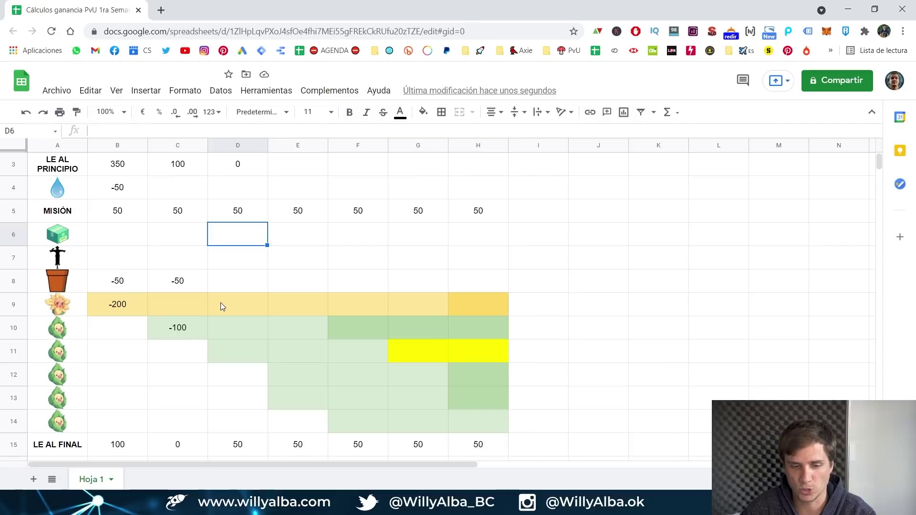
Enter day 3's costs: -50 in the pot row (D8) and 0 in the second sapling row (D11).
click(229, 289)
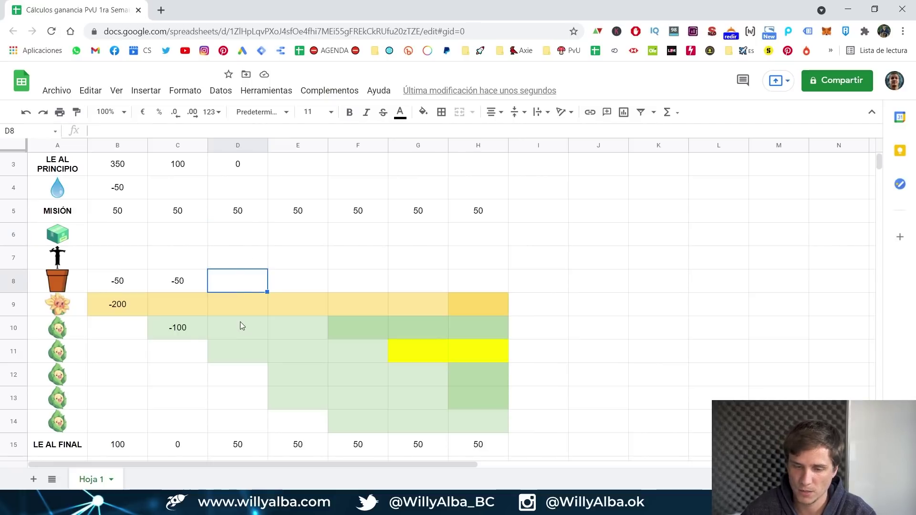
text(-50)
key(Return)
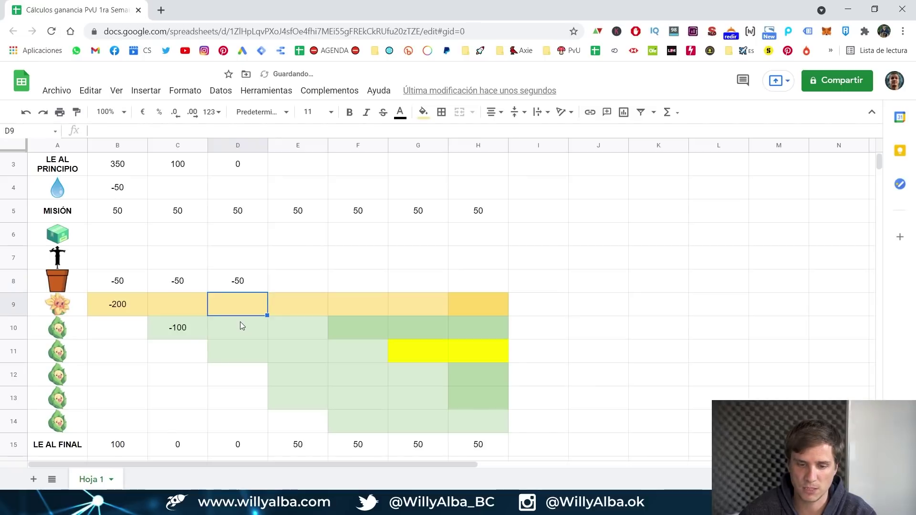
click(239, 354)
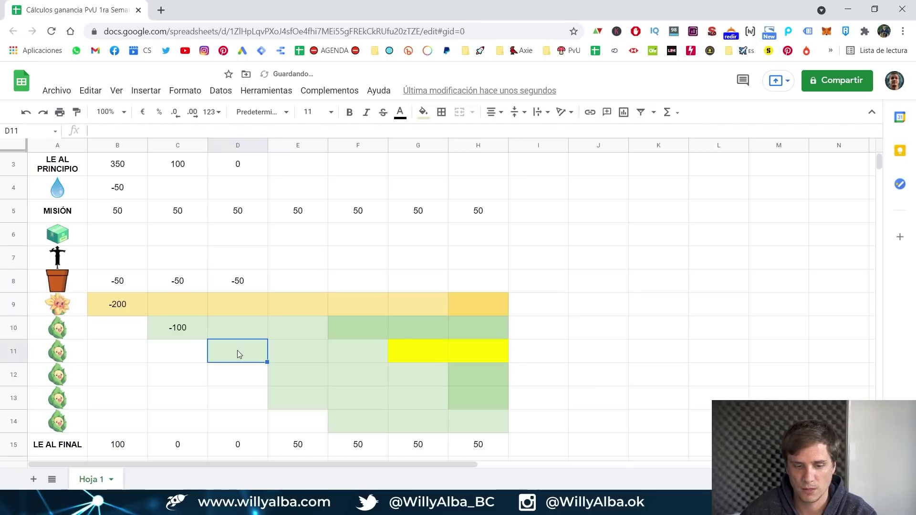
text(0)
key(Return)
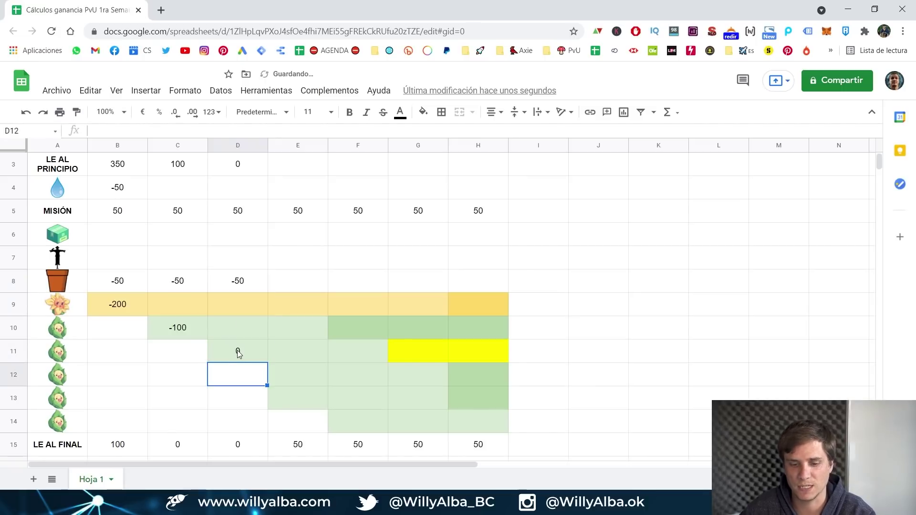
click(245, 361)
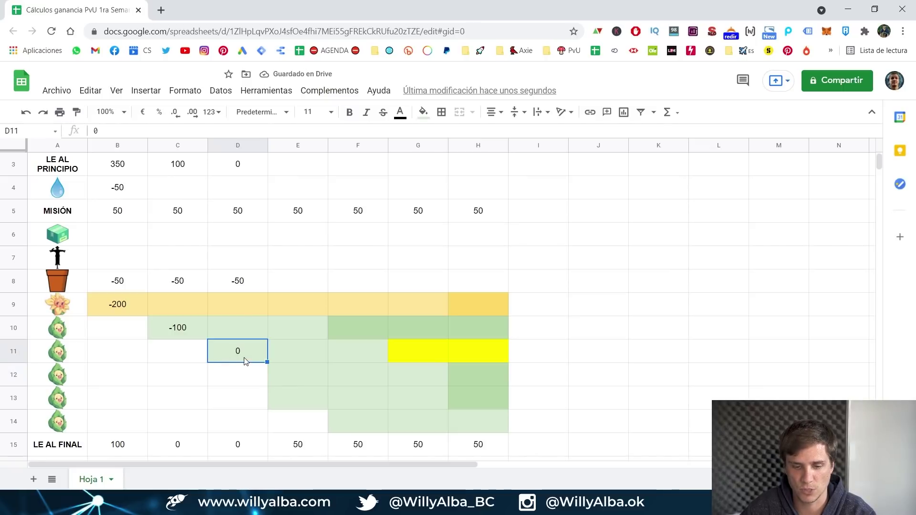
Carry day 3's final LE over to day 4 by entering 0 as its starting LE in E3.
click(240, 443)
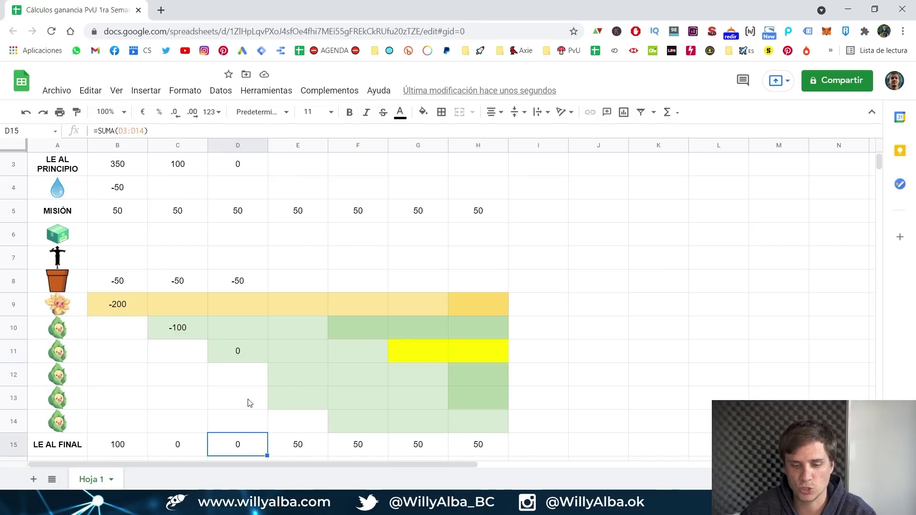
scroll(221, 416, up, 2)
click(297, 213)
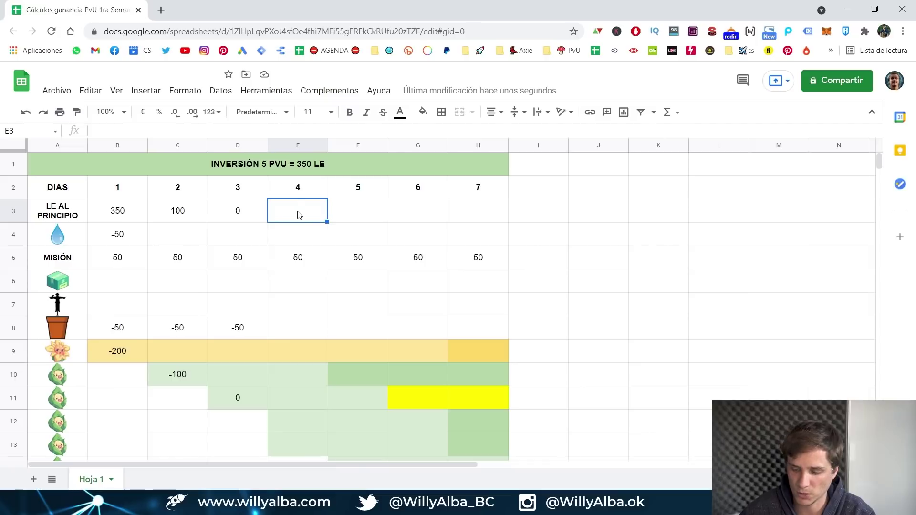
text(0)
key(Return)
Examine day 4's mission reward, the crate row across days 4 to 7 and day 4's final LE.
scroll(297, 214, down, 1)
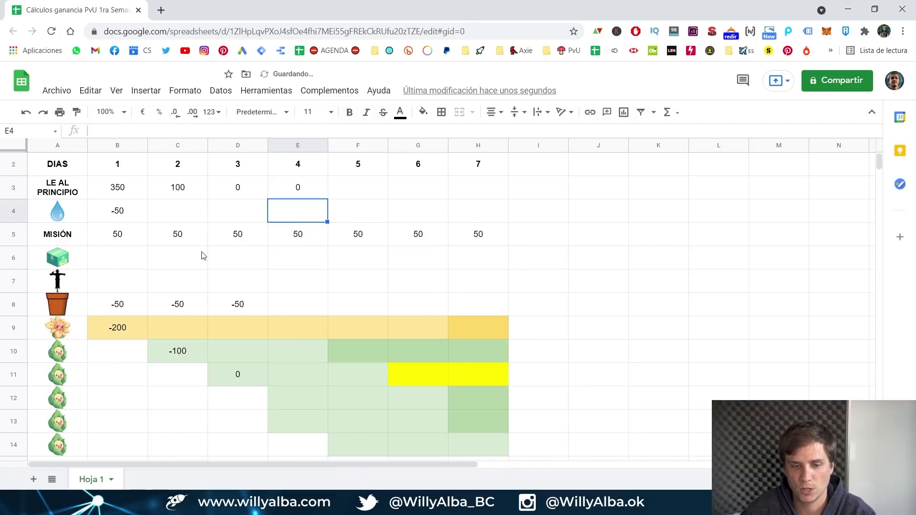
scroll(268, 231, down, 1)
scroll(299, 231, up, 1)
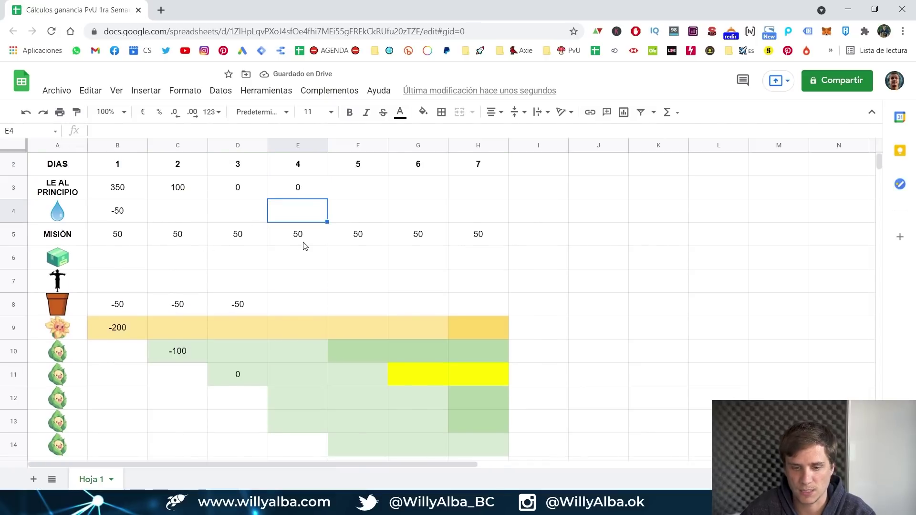
click(299, 234)
scroll(306, 246, down, 1)
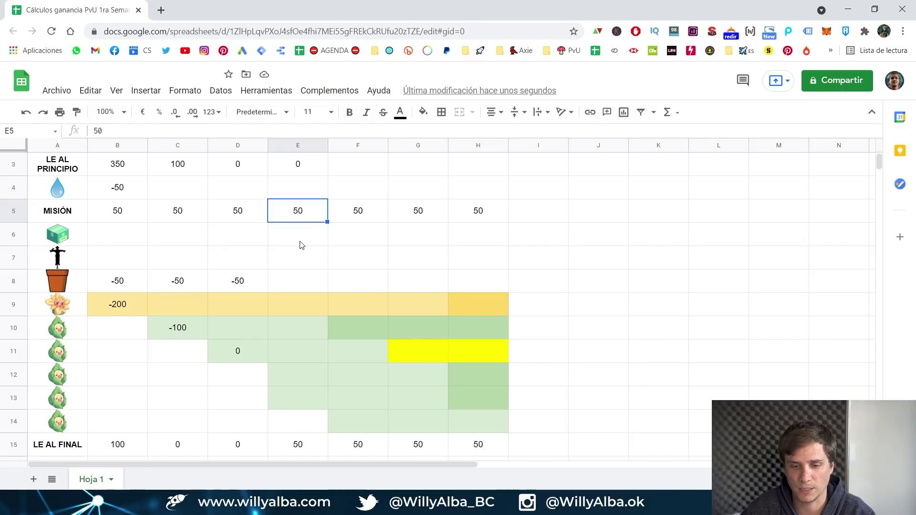
click(300, 245)
drag(301, 245, 456, 244)
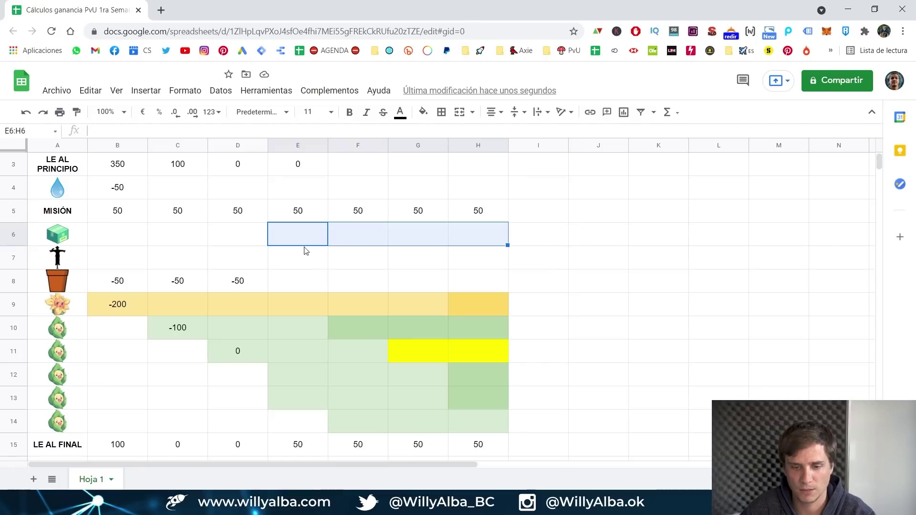
click(299, 444)
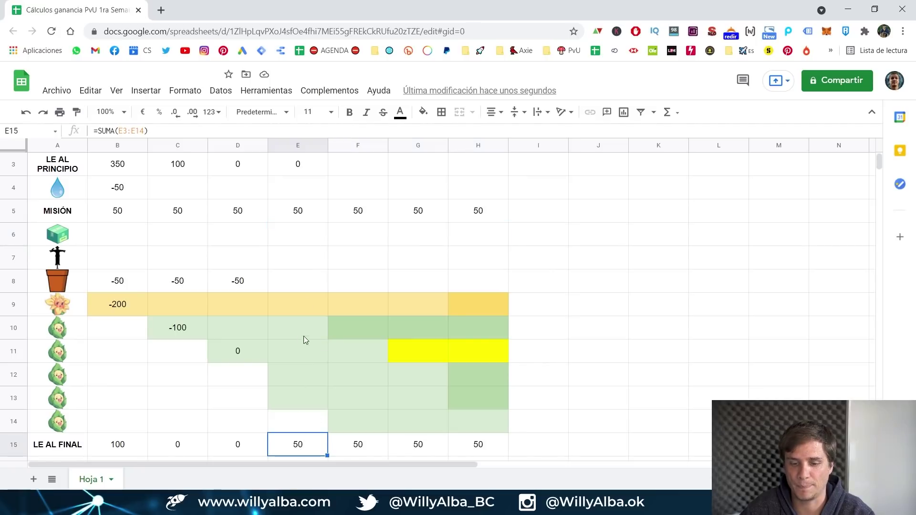
Enter 250 as day 4's earning in the first sapling row (E10).
click(283, 330)
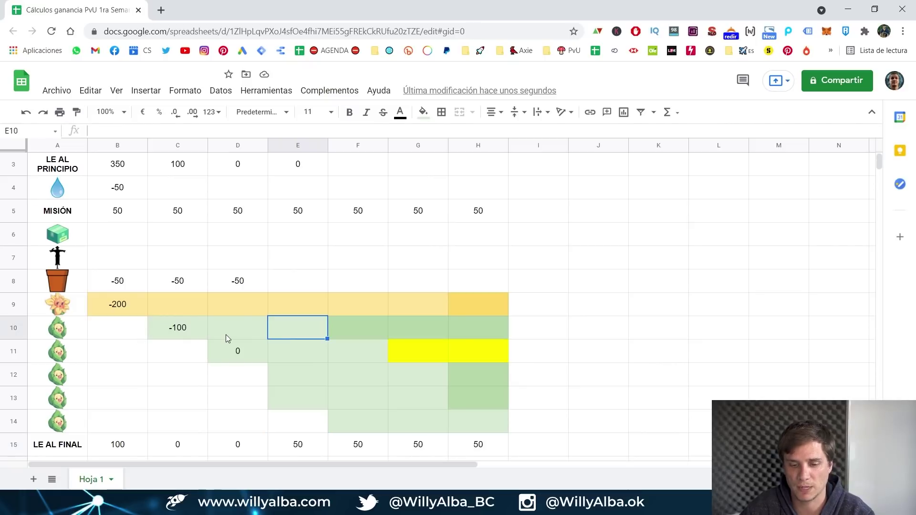
text(250)
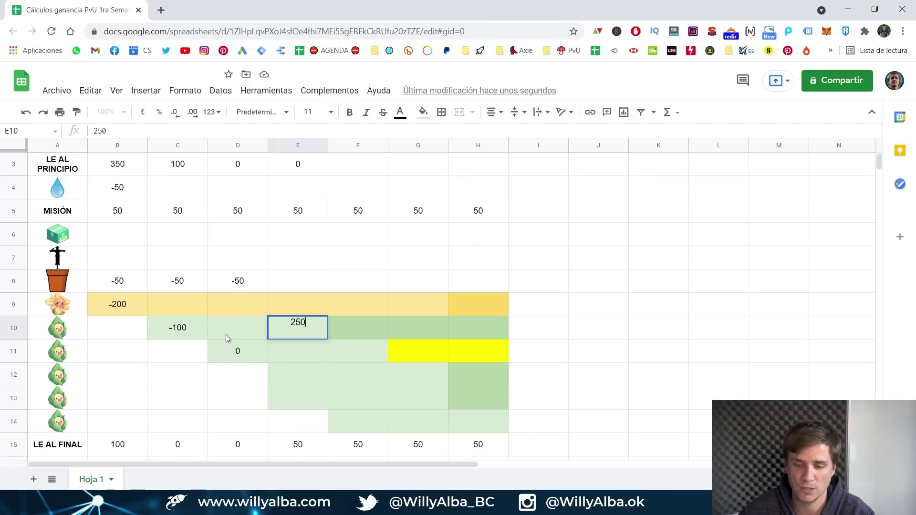
key(Return)
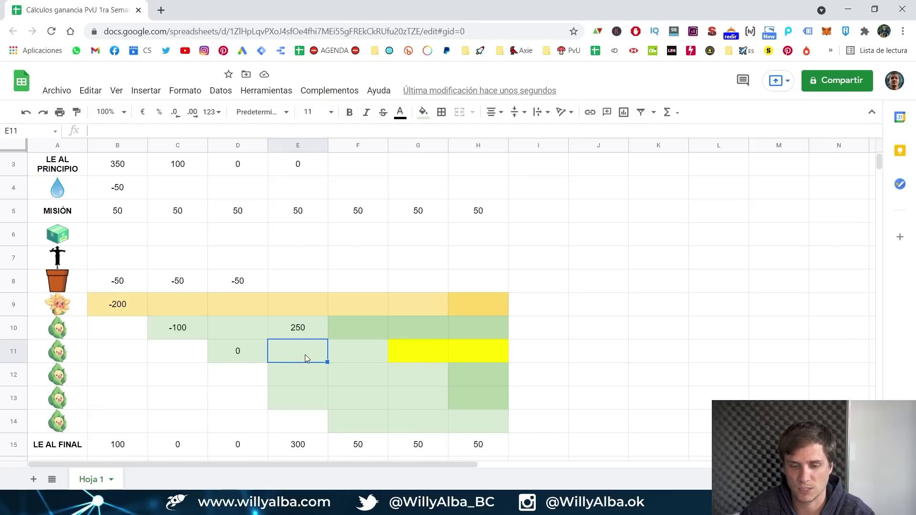
Enter day 4's sapling costs: -100 in each of the third and fourth sapling rows (E12 and E13).
click(300, 381)
text(-1)
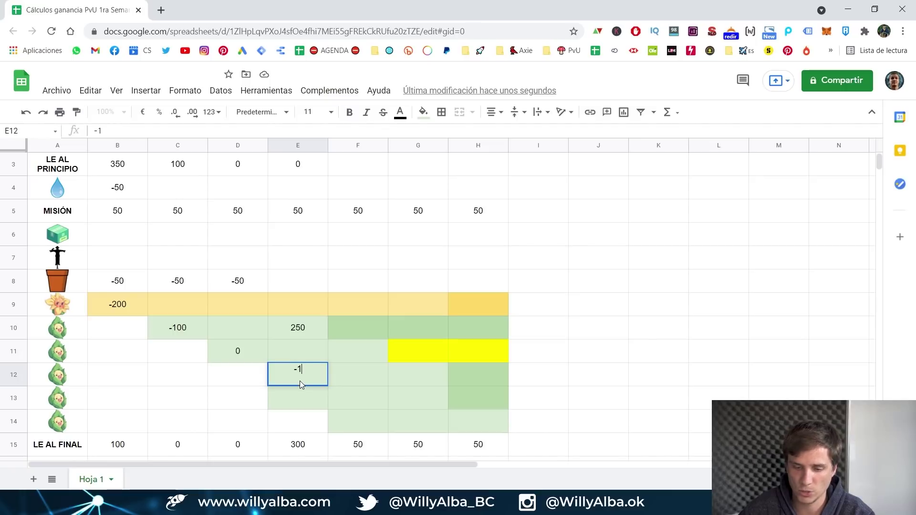
text(00)
key(Return)
text(-)
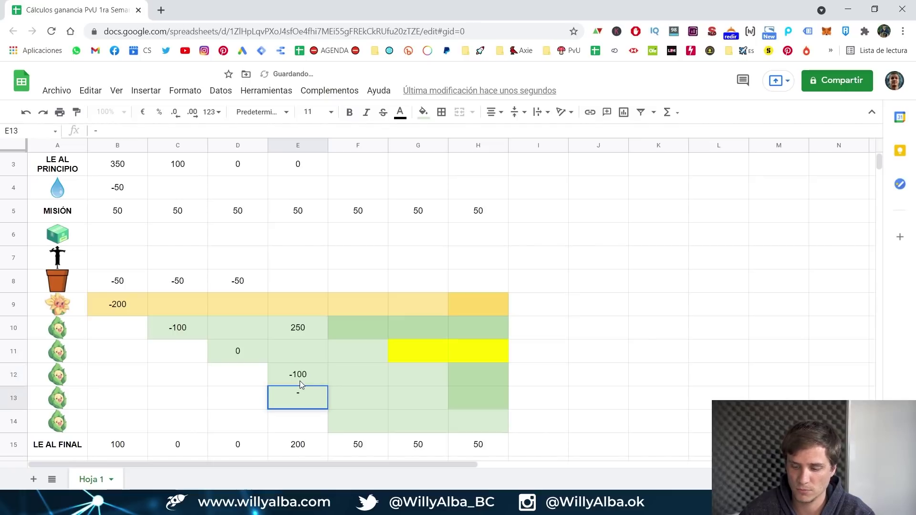
text(100)
Enter -100 as day 4's cost in the pot row (E8).
key(Up)
key(Up)
key(Up)
key(Up)
key(Up)
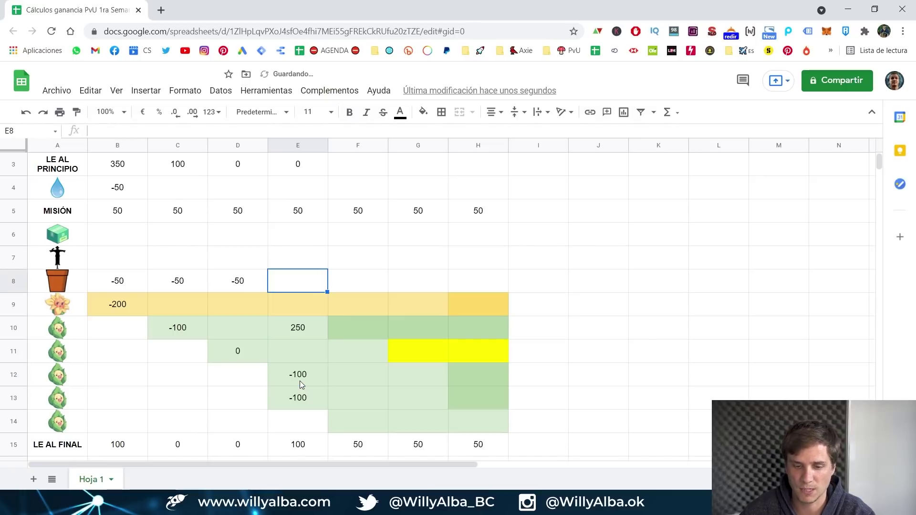
text(-100)
key(Return)
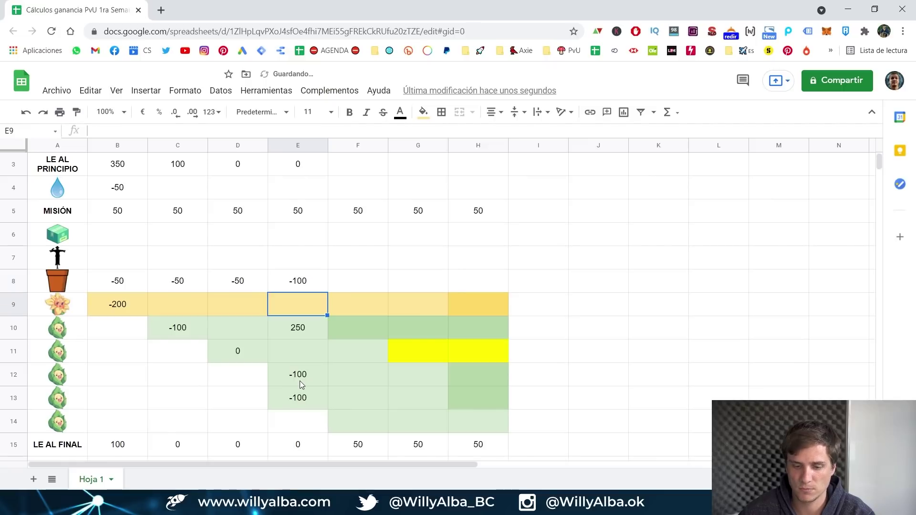
Carry day 4's final LE over to day 5 by entering 0 as its starting LE in F3.
click(293, 448)
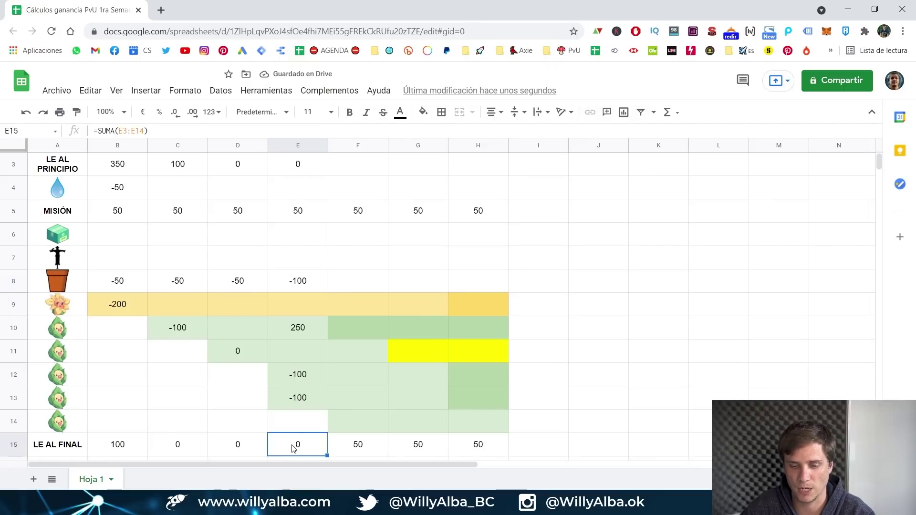
scroll(334, 286, up, 1)
click(359, 215)
text(0)
key(Return)
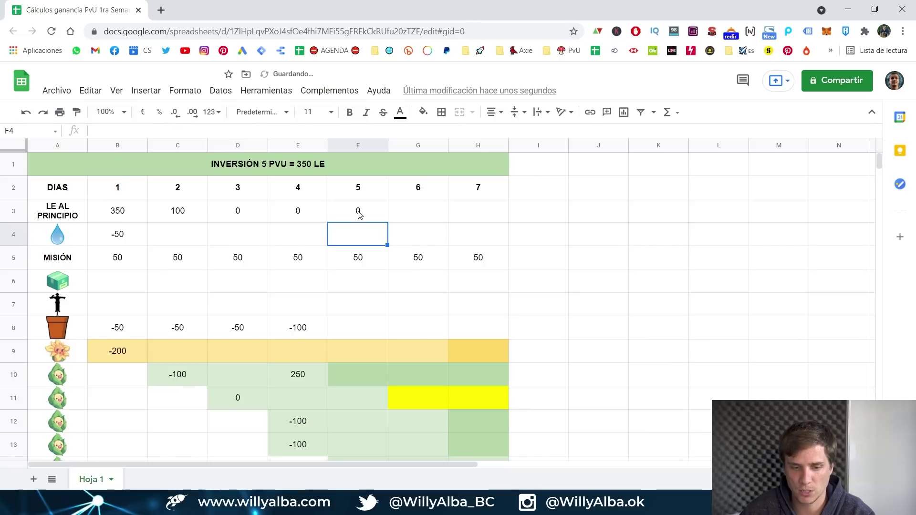
Examine day 5's mission reward, its crate and scarecrow rows and its final LE.
scroll(358, 215, down, 2)
scroll(339, 227, down, 1)
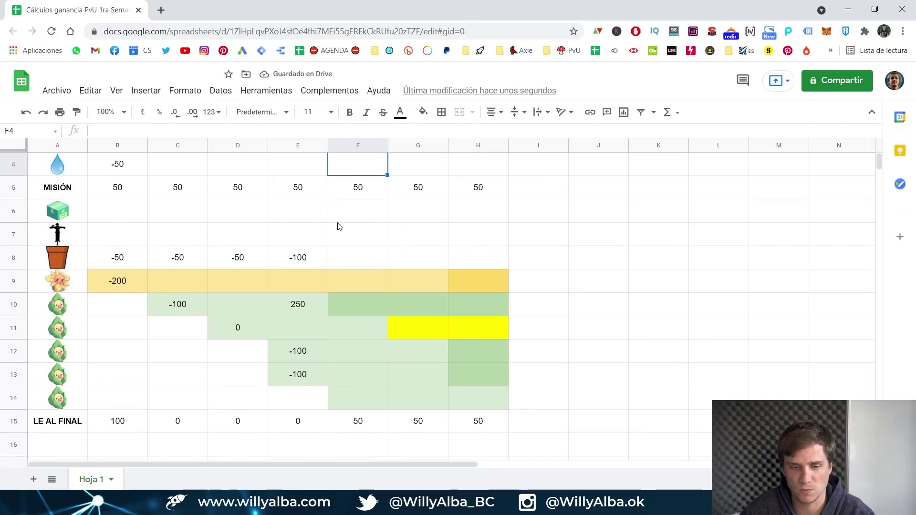
scroll(286, 229, up, 1)
click(375, 219)
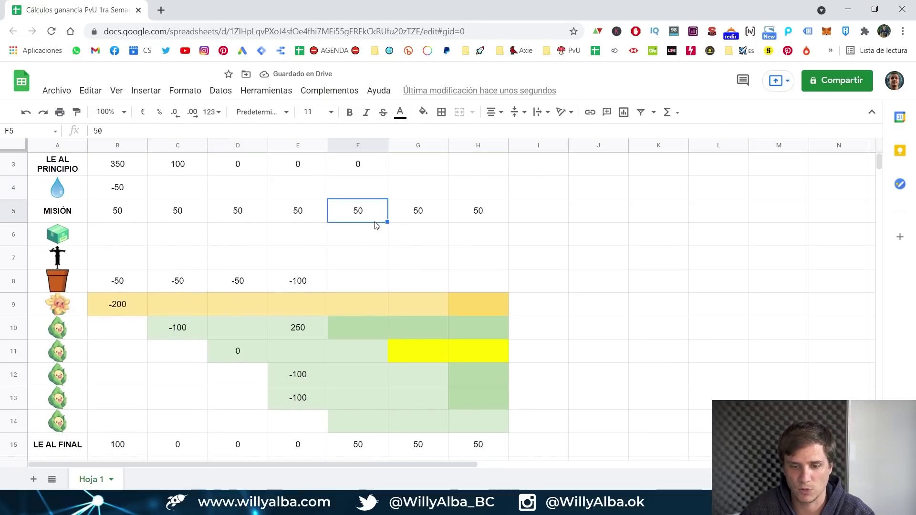
click(349, 236)
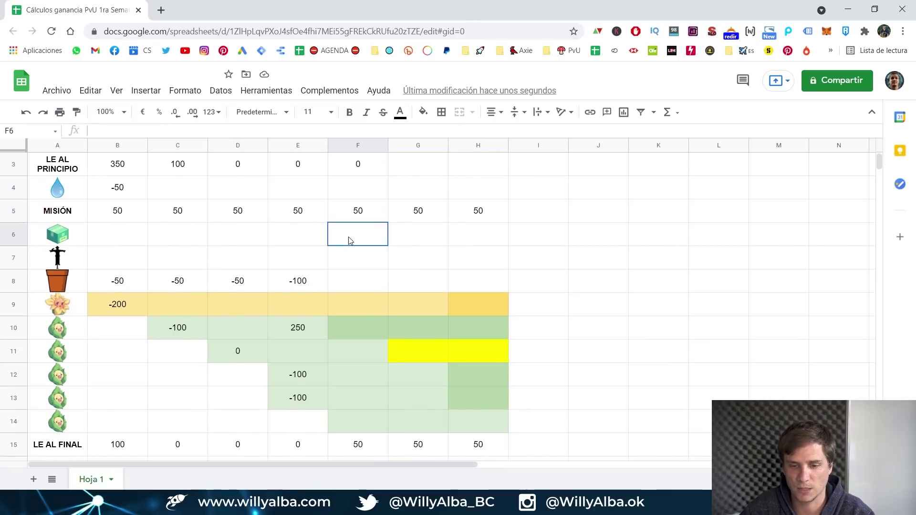
click(356, 262)
scroll(356, 305, down, 1)
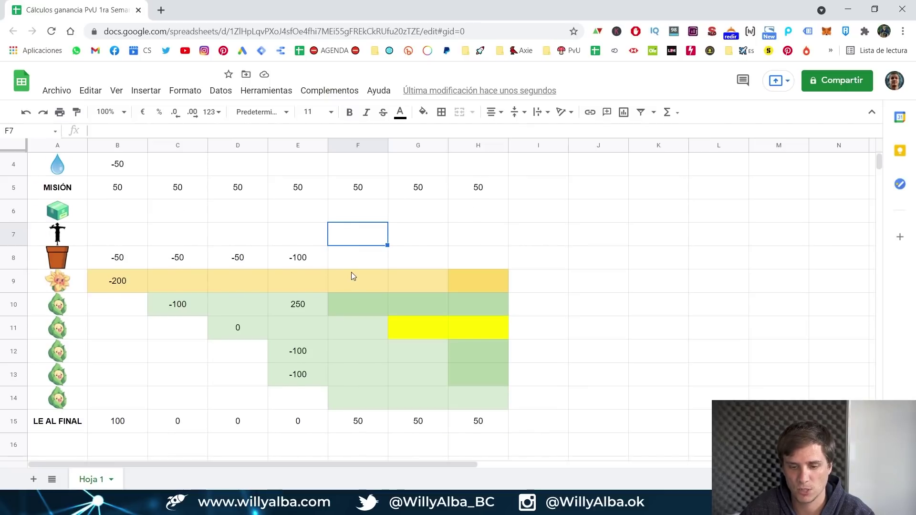
click(362, 425)
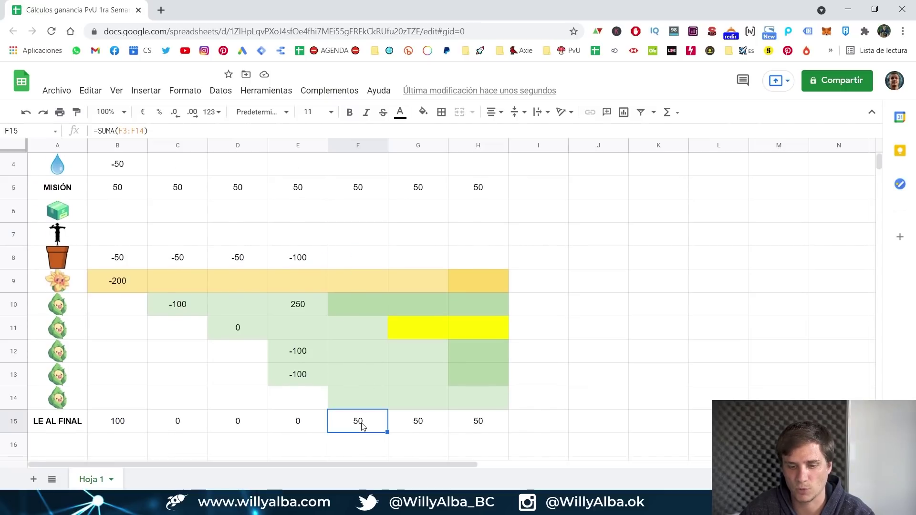
scroll(362, 423, up, 1)
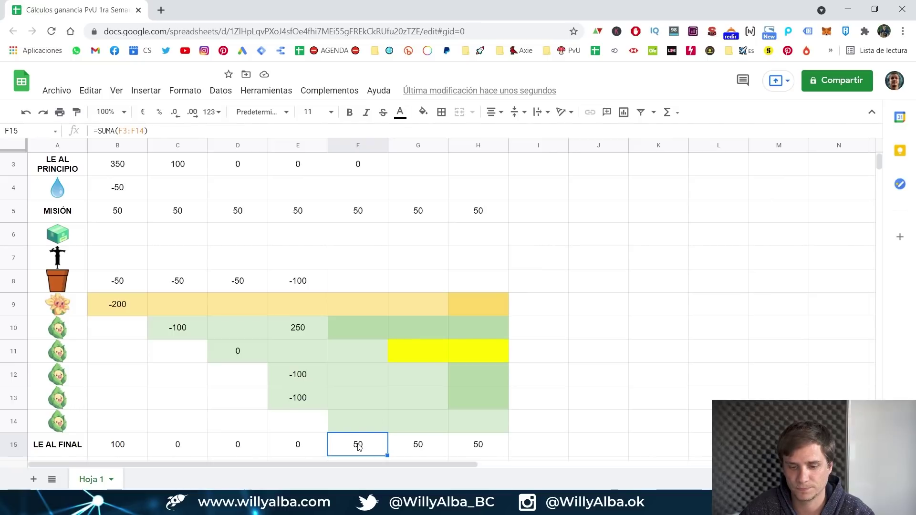
Enter 250 as day 5's earning in the second sapling row (F11).
click(359, 361)
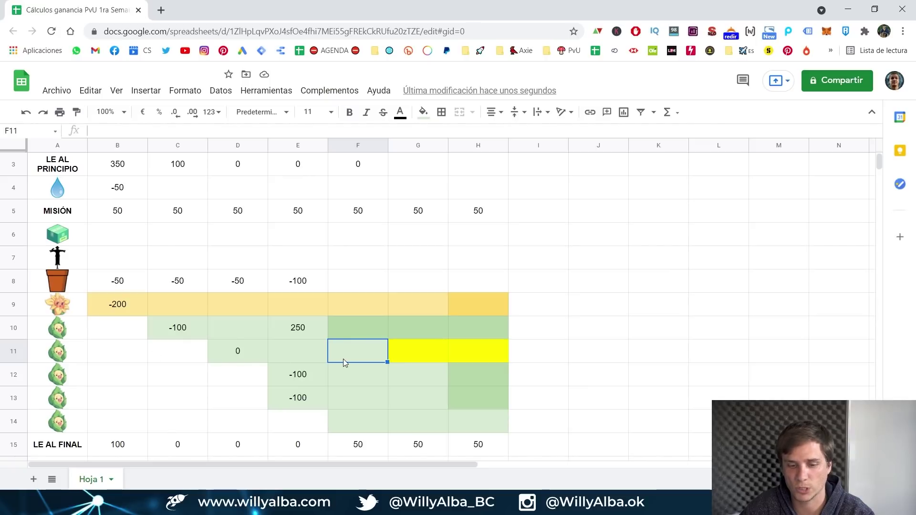
text(250)
key(Return)
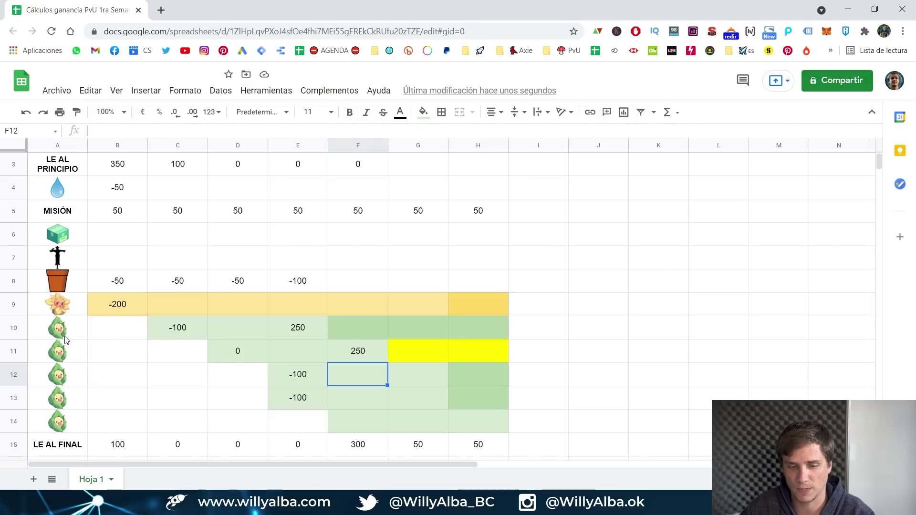
Review sapling rows 10, 11 and 14, and enter -100 as day 5's cost in the pot row (F8).
click(14, 327)
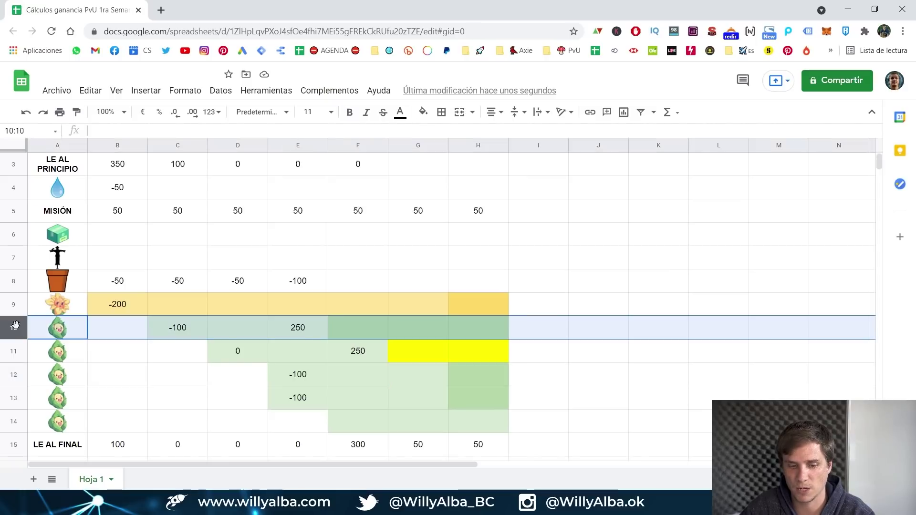
click(11, 353)
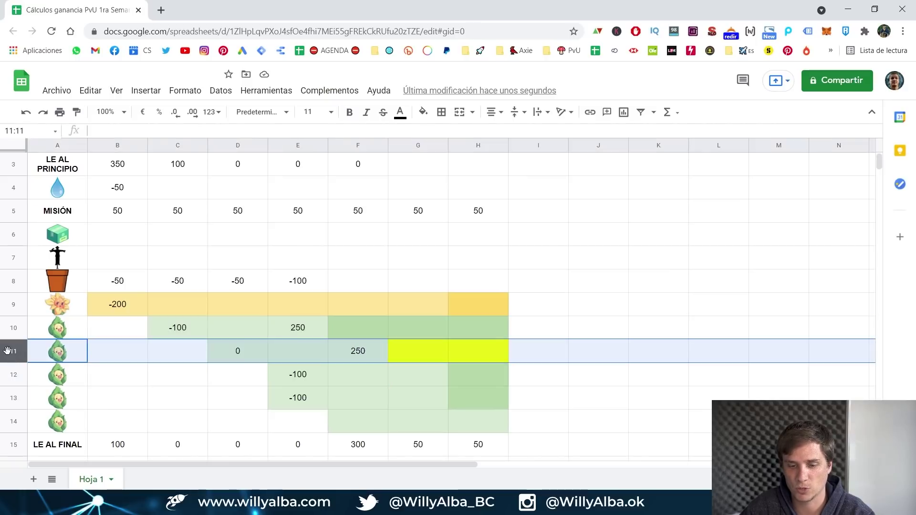
click(15, 425)
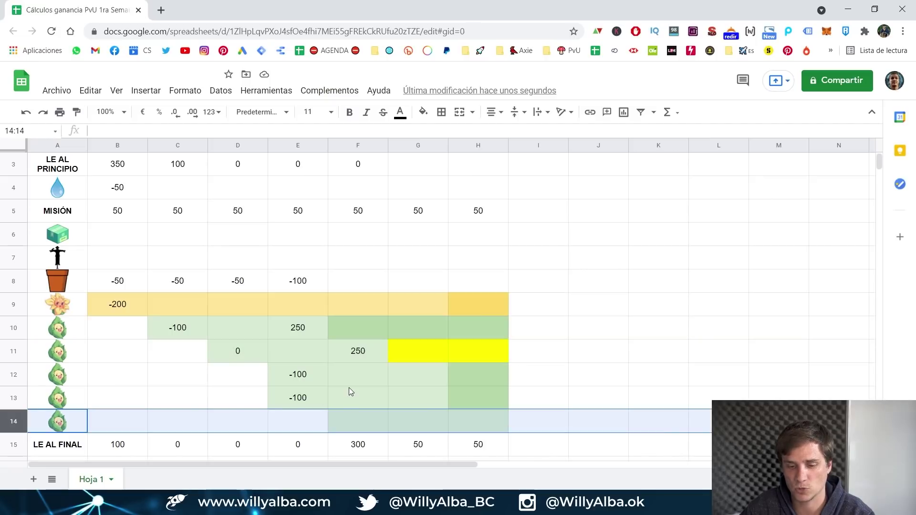
click(350, 336)
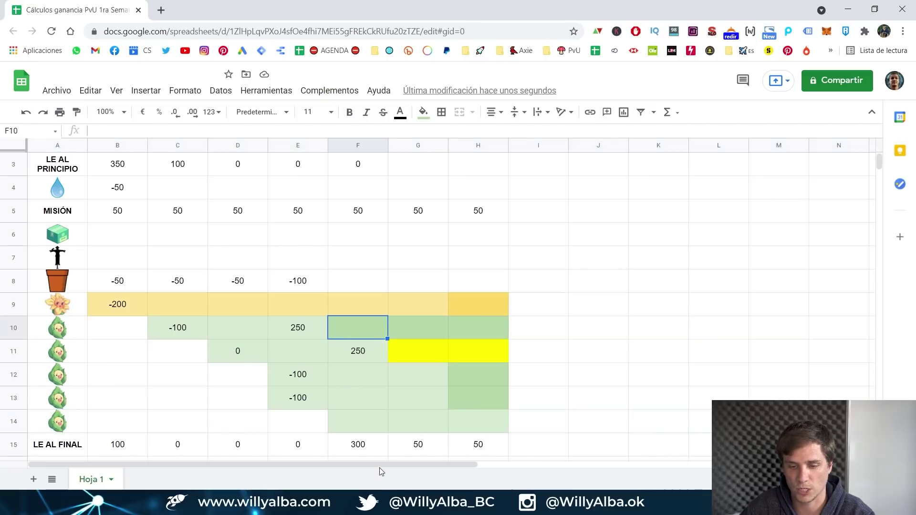
click(359, 287)
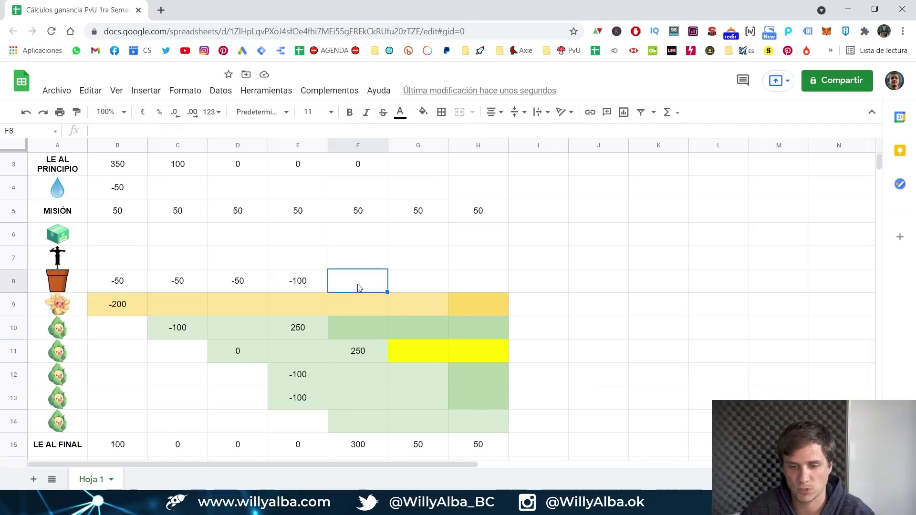
text(-100)
key(Return)
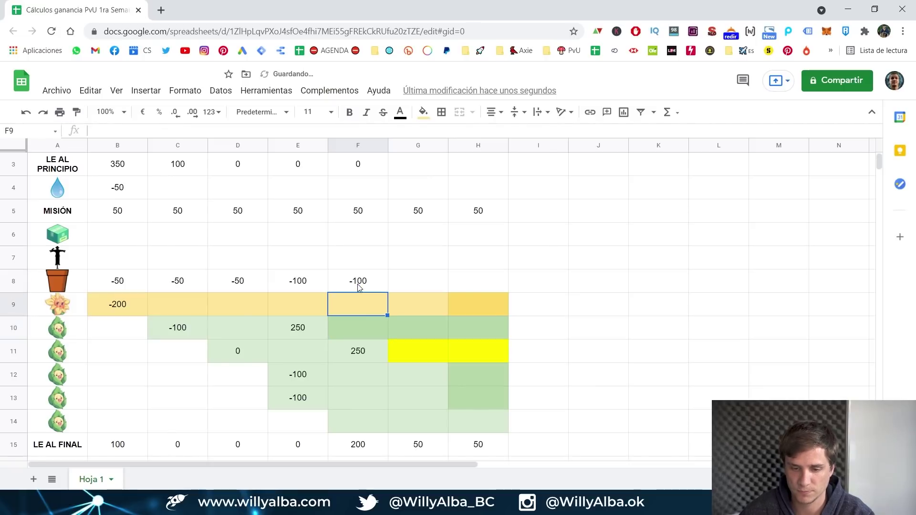
Enter -100 as day 5's cost in both the first and the last sapling rows (F10 and F14).
click(360, 327)
text(-10)
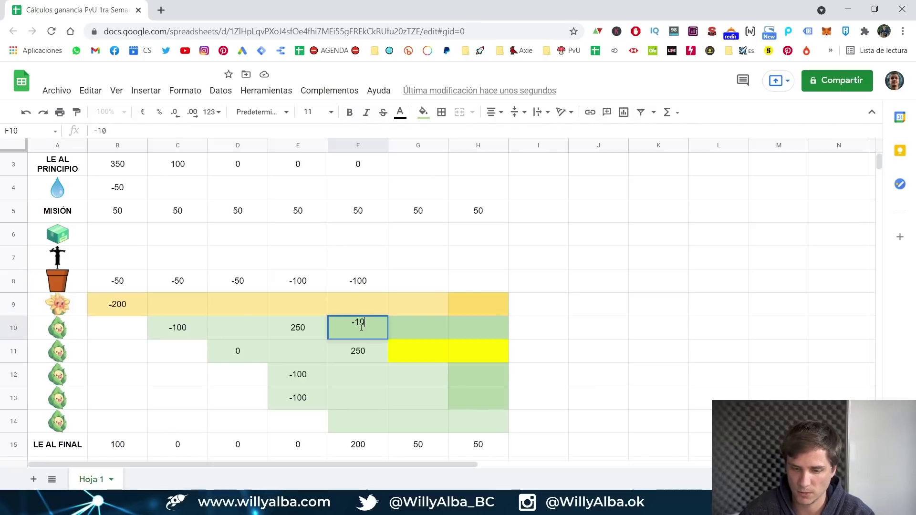
text(0)
key(Return)
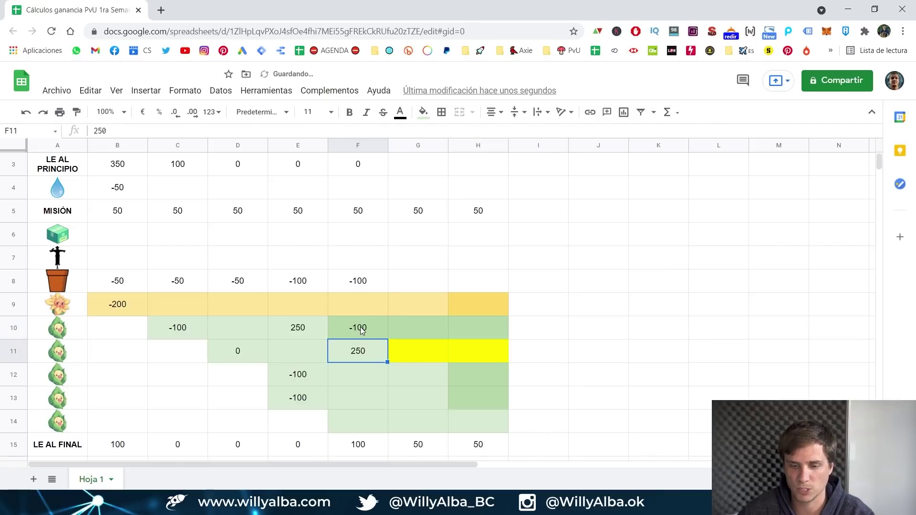
click(358, 417)
text(-100)
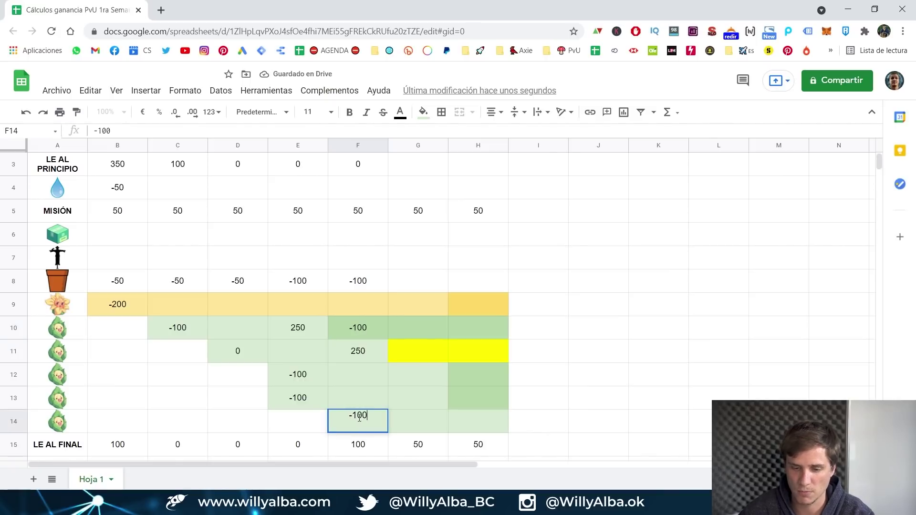
key(Return)
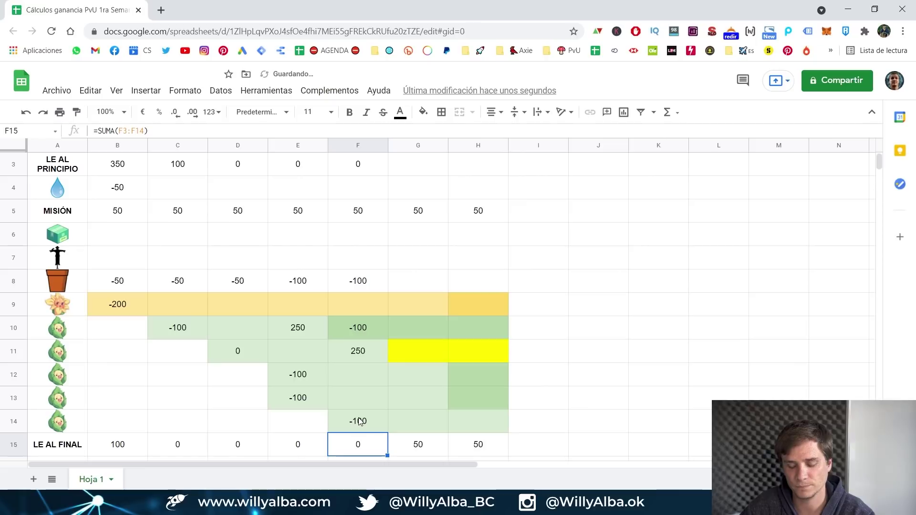
Carry day 5's final LE over to day 6 by entering 0 as its starting LE in G3.
scroll(364, 443, up, 1)
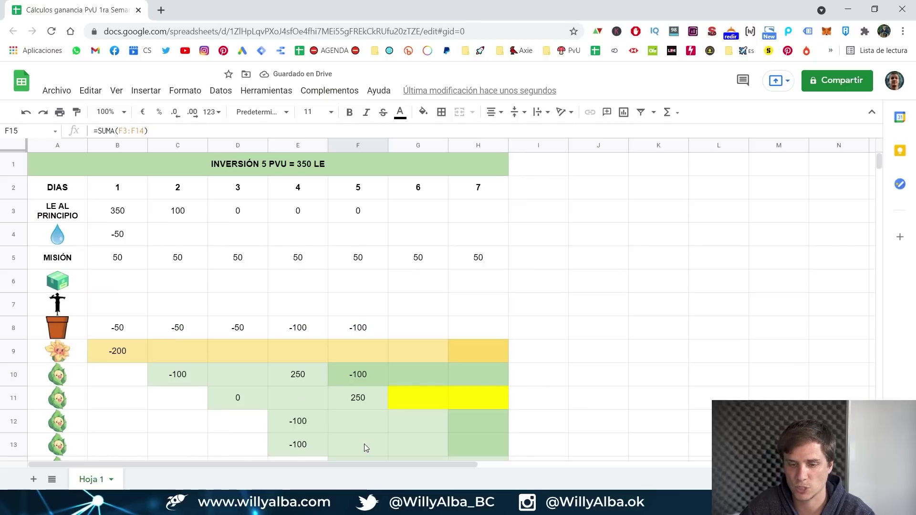
click(420, 206)
text(0)
key(Return)
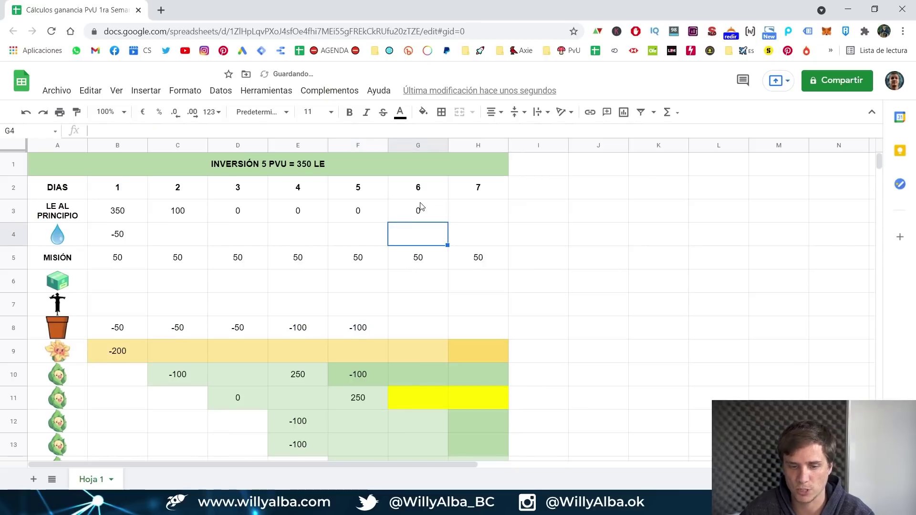
Examine day 6's mission reward, its crate row and its final LE.
scroll(419, 224, down, 2)
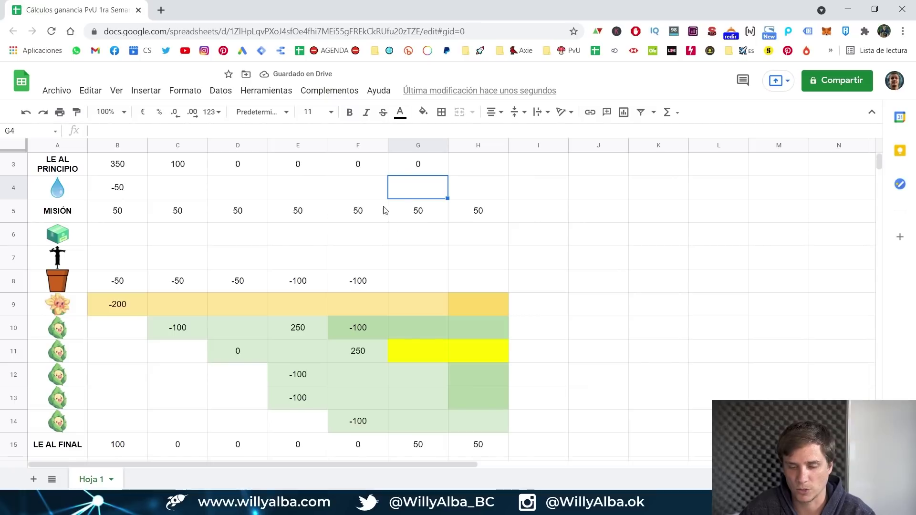
click(418, 221)
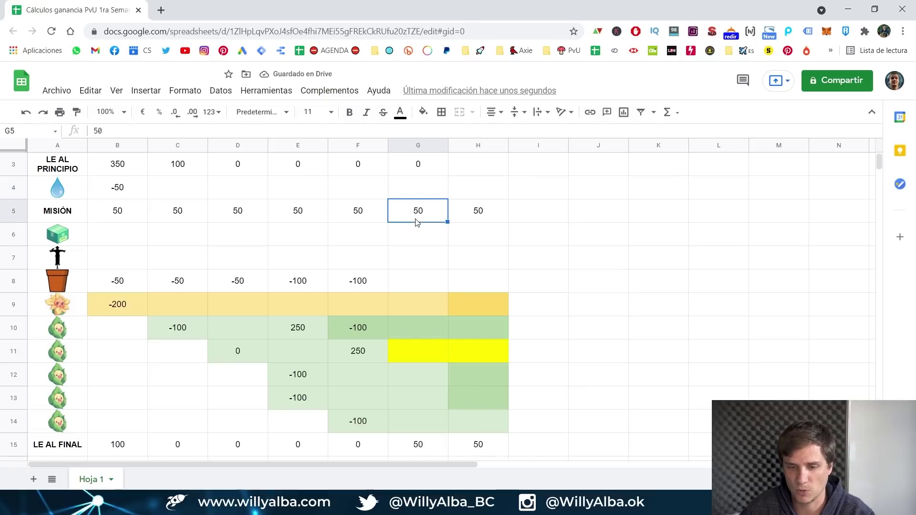
click(414, 243)
scroll(414, 247, down, 1)
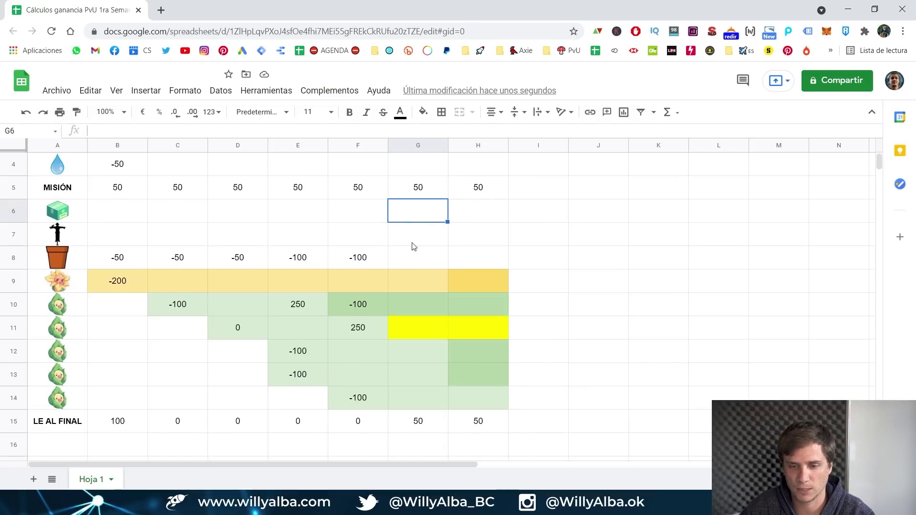
scroll(414, 258, up, 1)
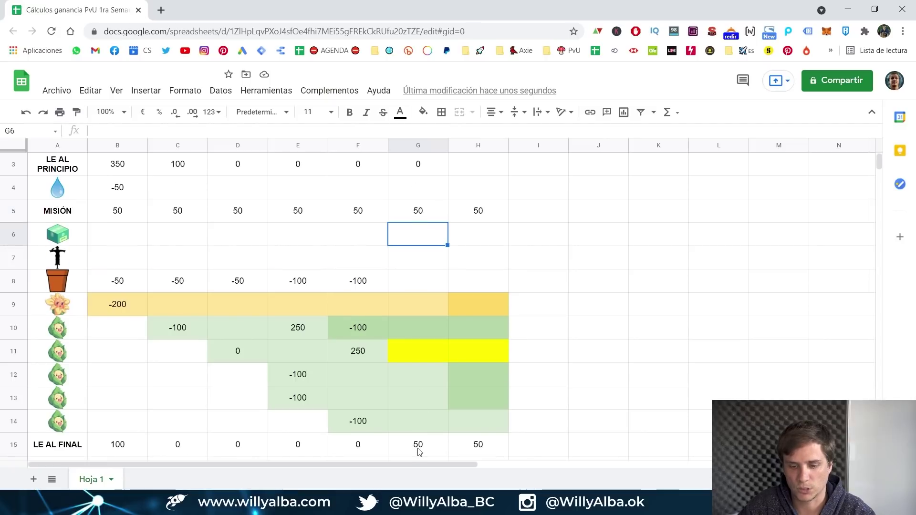
click(419, 448)
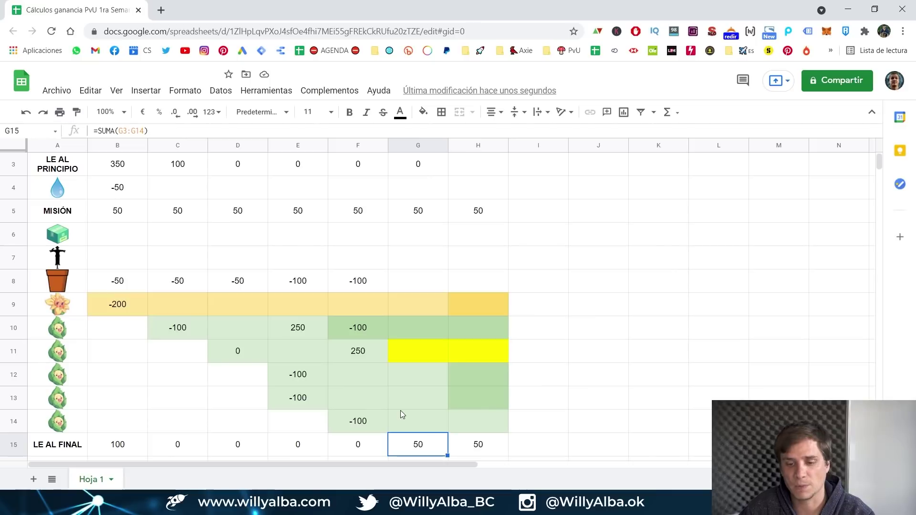
Enter 850 as day 6's earning in the flower plant row (G9).
click(423, 301)
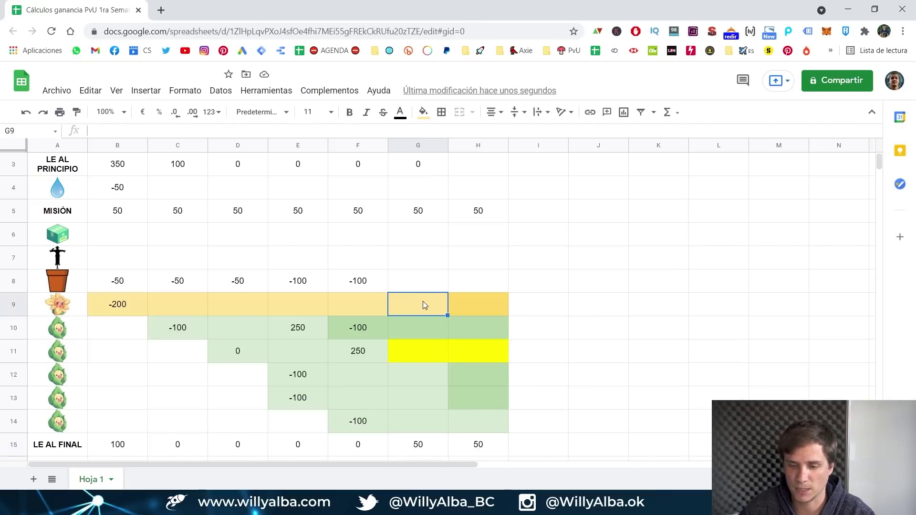
text(850)
key(Return)
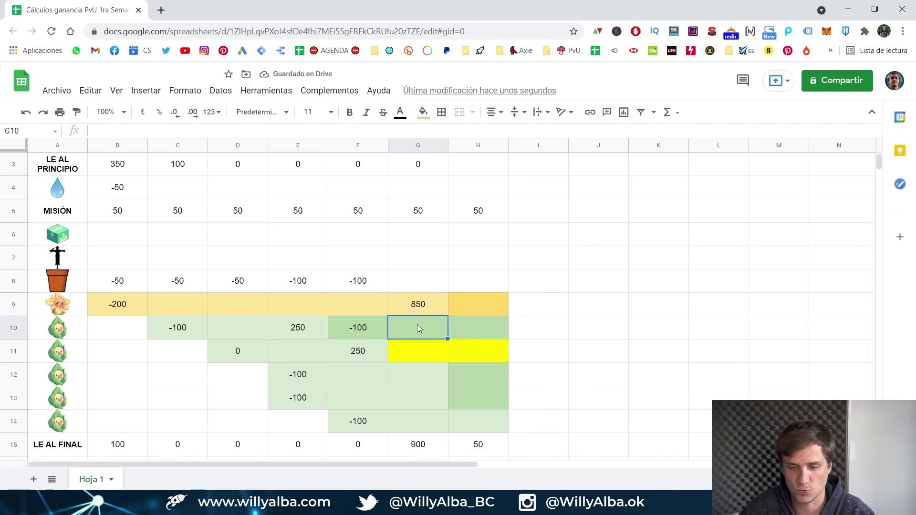
Enter 250 as day 6's earning in each of the third and fourth sapling rows (G12 and G13).
click(399, 351)
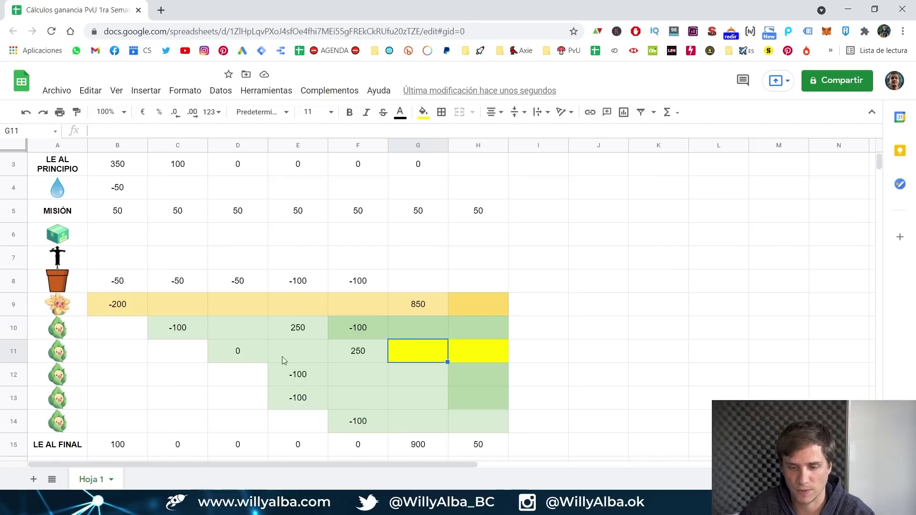
click(396, 376)
click(403, 399)
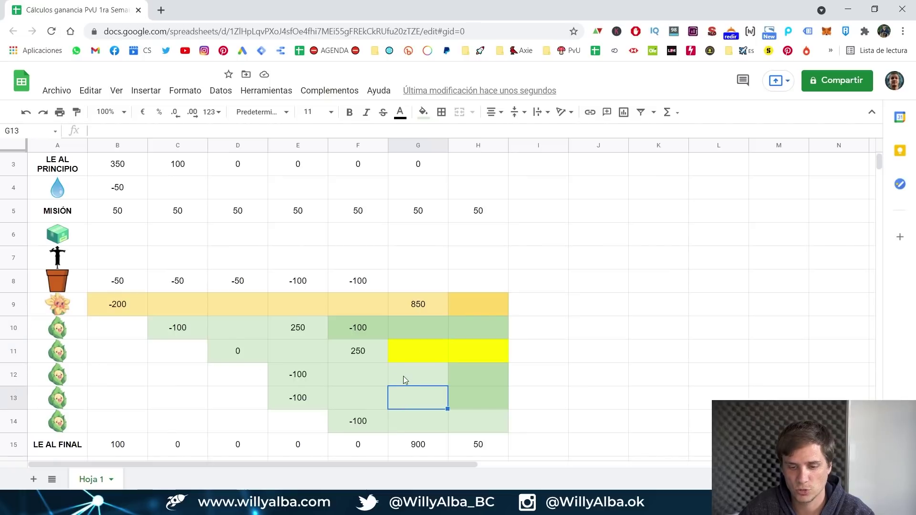
click(403, 376)
click(403, 388)
click(405, 374)
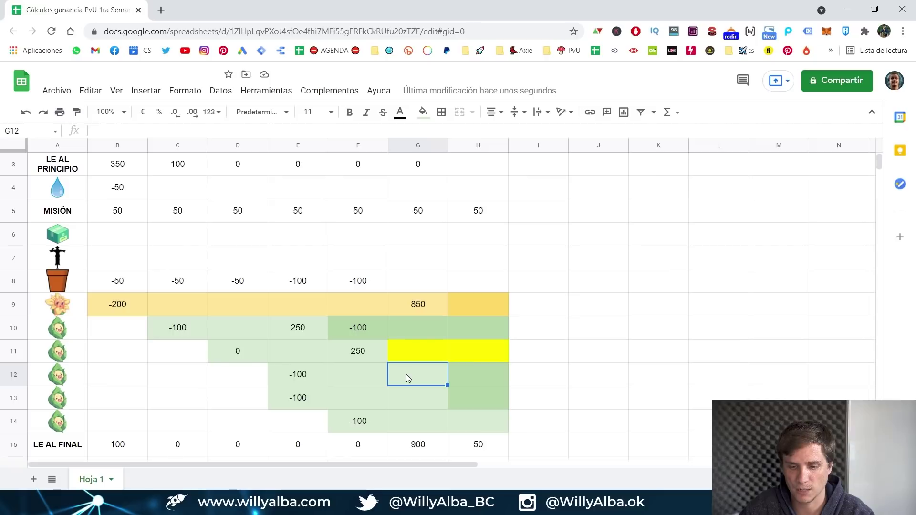
text(250)
key(Return)
text(2)
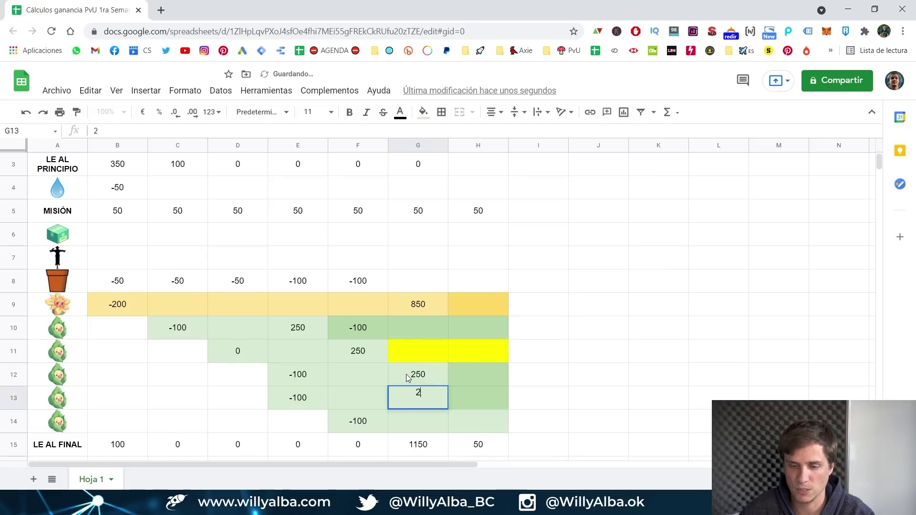
text(50)
key(Return)
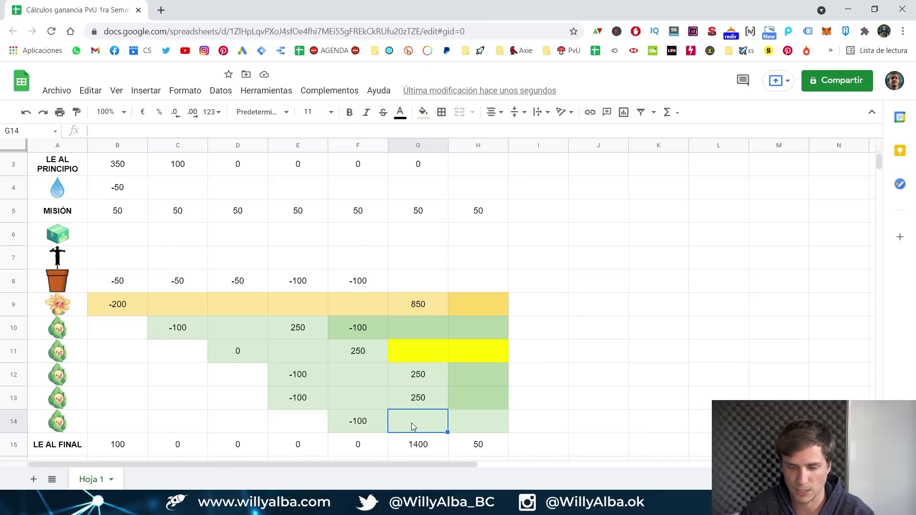
Check day 6's final LE and correct its flower plant earning in G9 to 650.
click(413, 439)
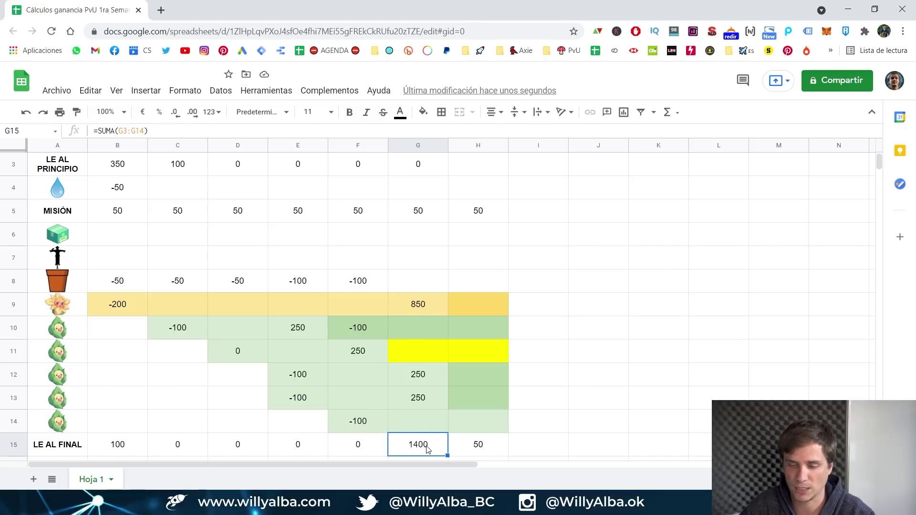
click(411, 309)
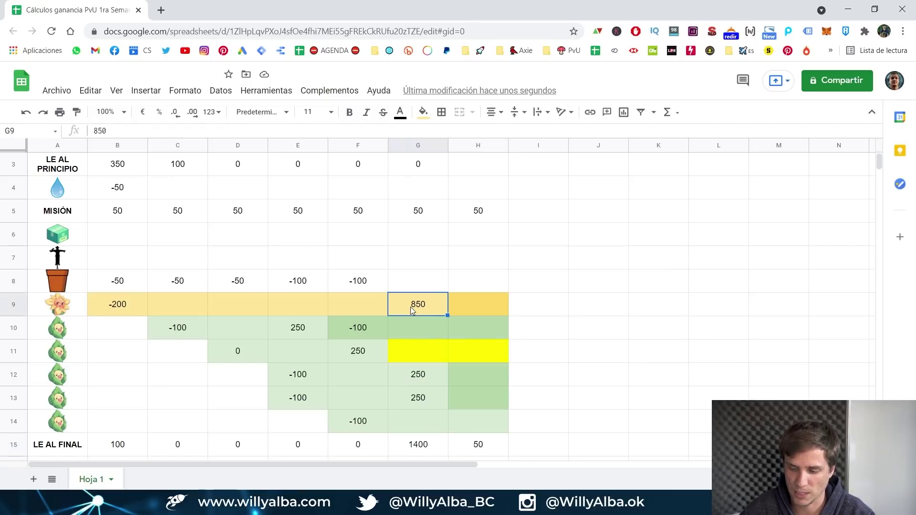
text(65)
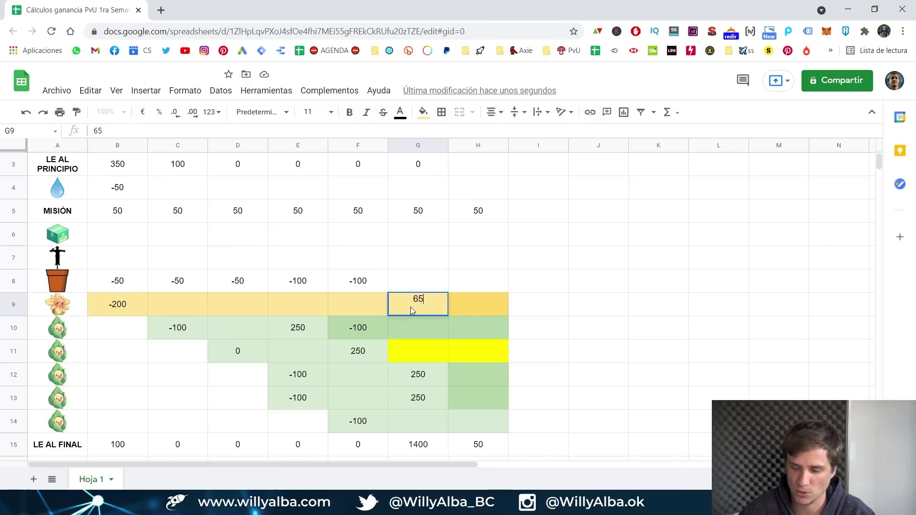
text(0)
key(Return)
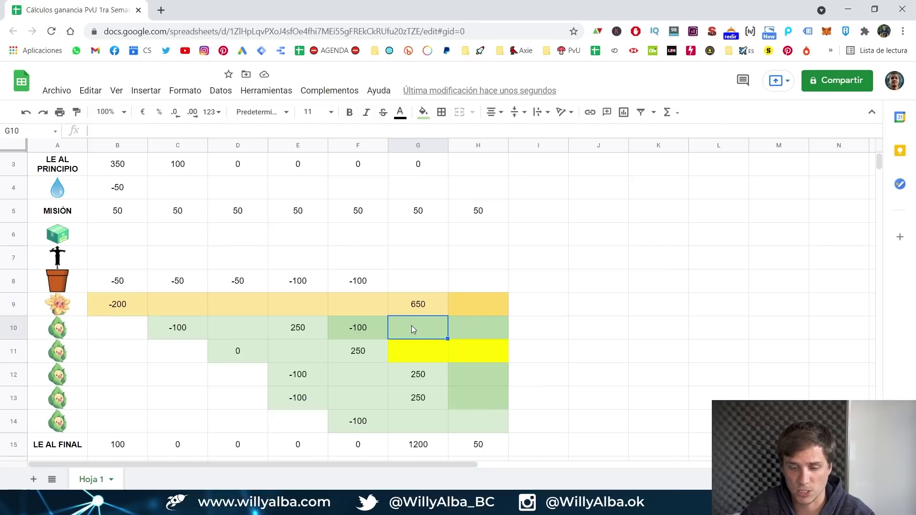
Enter -100 as day 6's cost in the yellow cell of the second sapling row (G11).
click(413, 353)
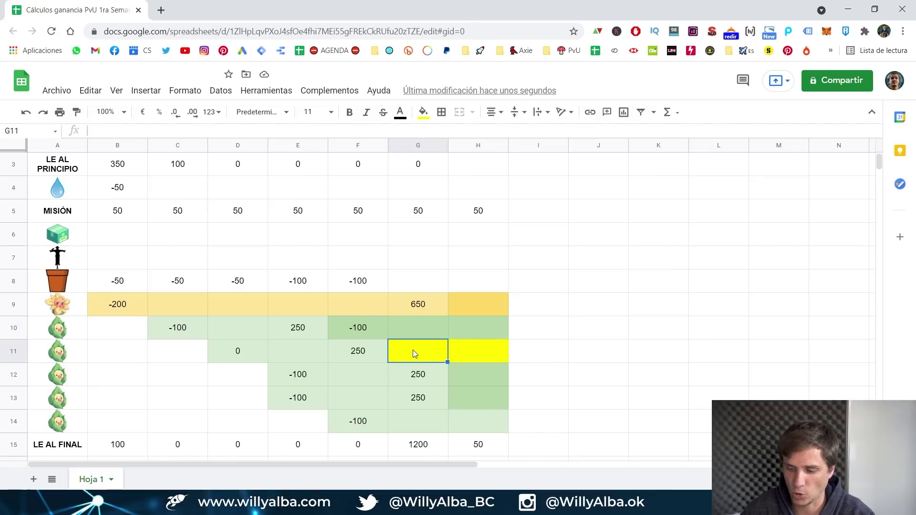
text(-100)
key(Return)
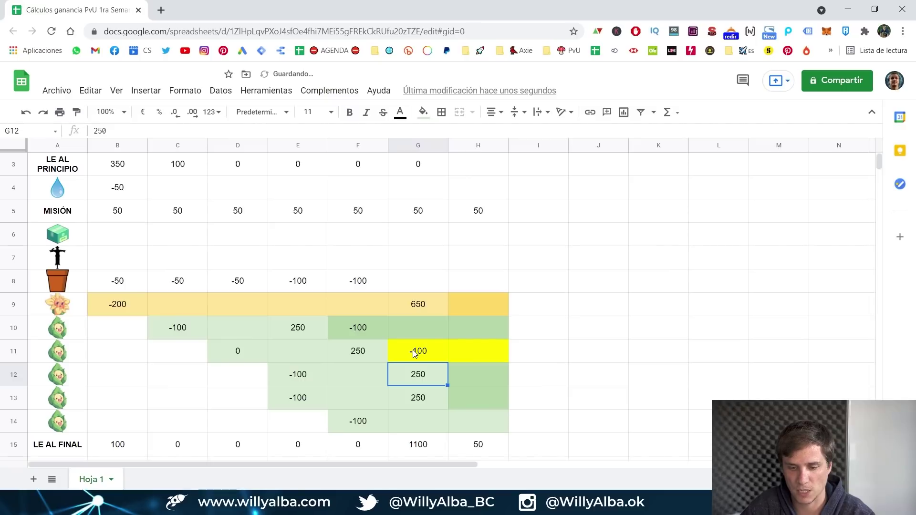
Review day 6's sapling rows 12 to 14 and change the cost in G11 to -300.
click(417, 387)
click(421, 426)
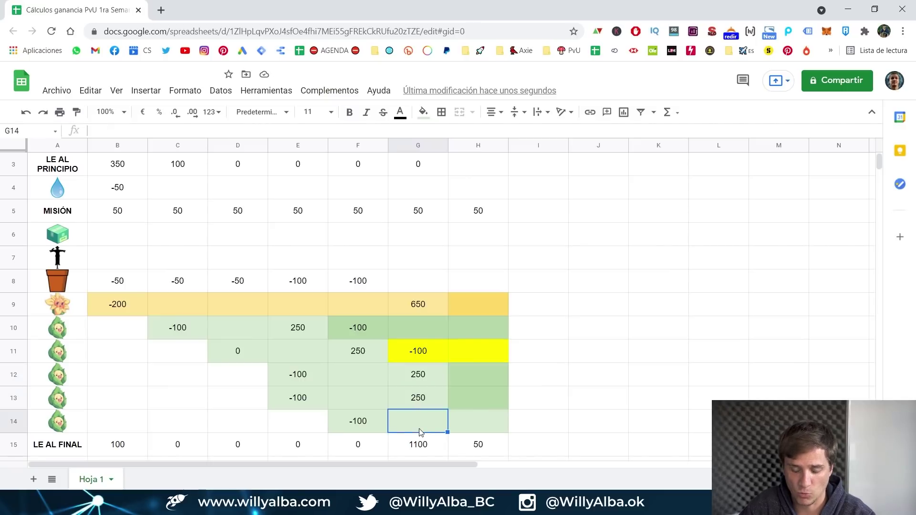
drag(422, 376, 429, 400)
click(427, 376)
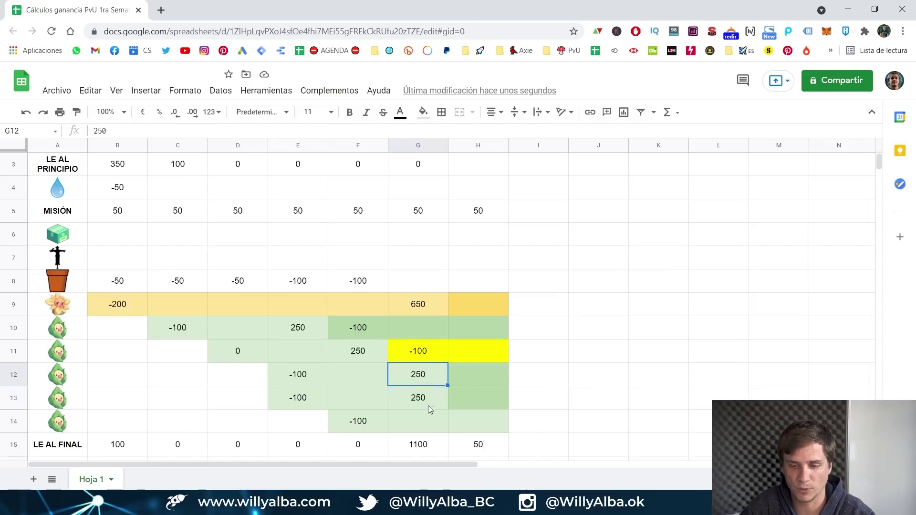
click(412, 351)
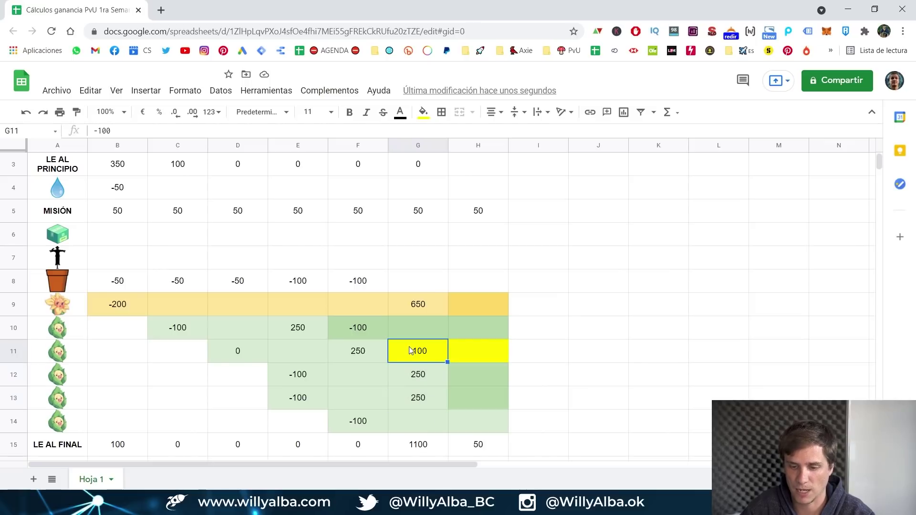
text(-300)
key(Return)
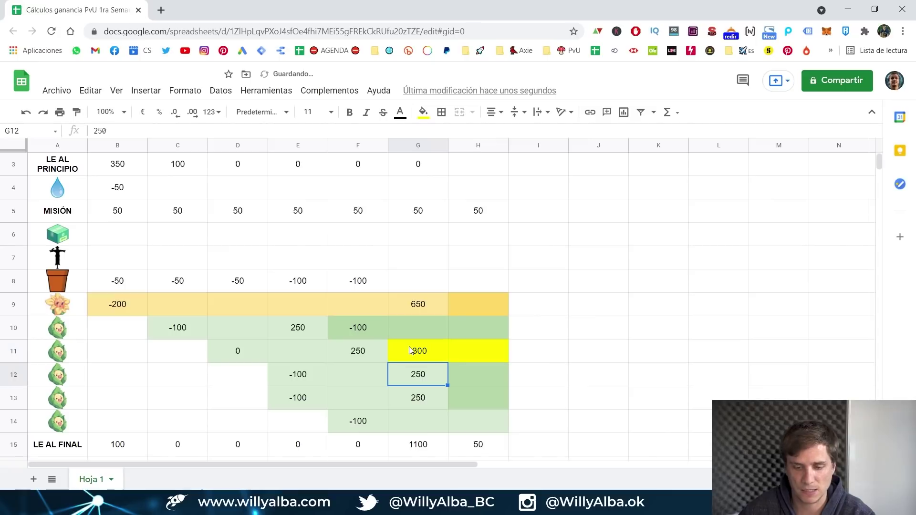
Review day 6's sapling cells G11 to G13 and enter -200 as its cost in the pot row (G8).
drag(411, 351, 416, 390)
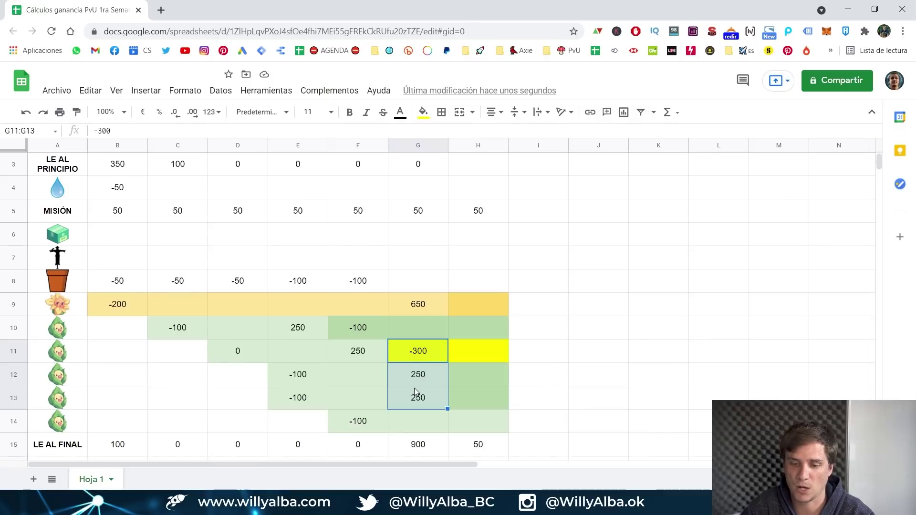
click(409, 285)
text(-200)
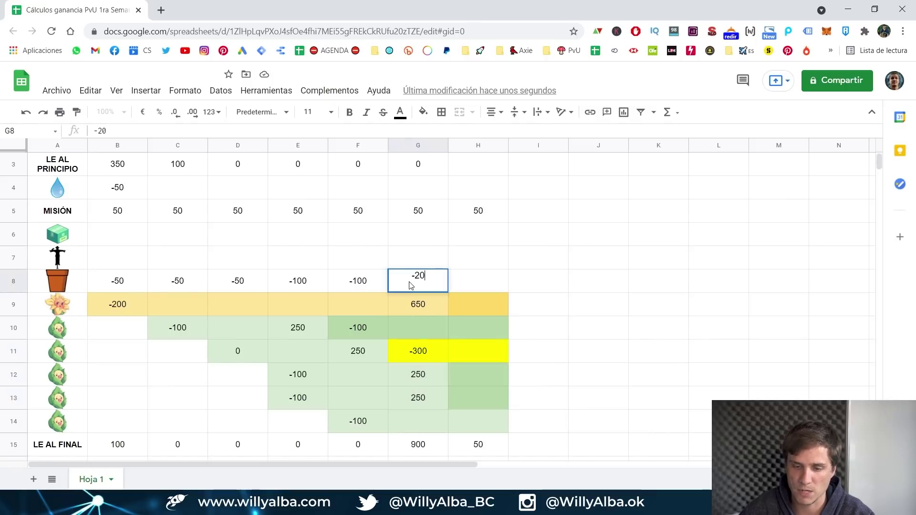